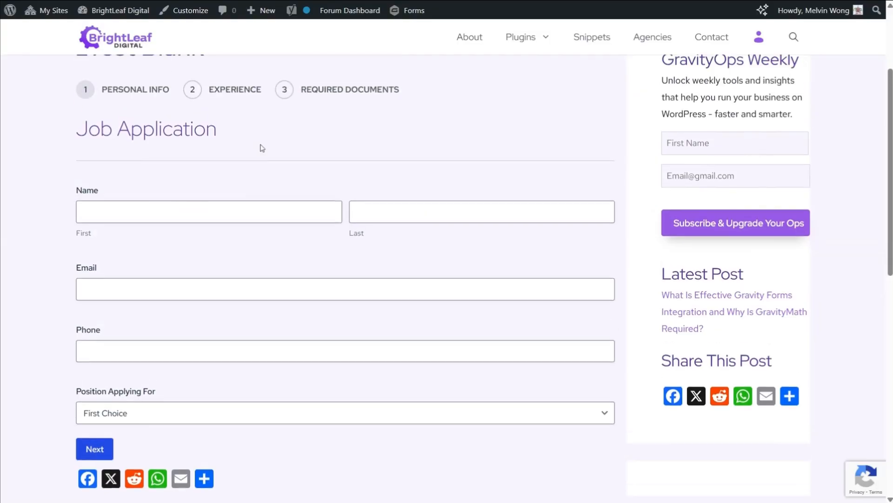
Page through the sample job application form up to Required Documents and return to its first page.
{"action": "scroll", "coordinate": [262, 148], "scroll_direction": "down", "scroll_amount": 3}
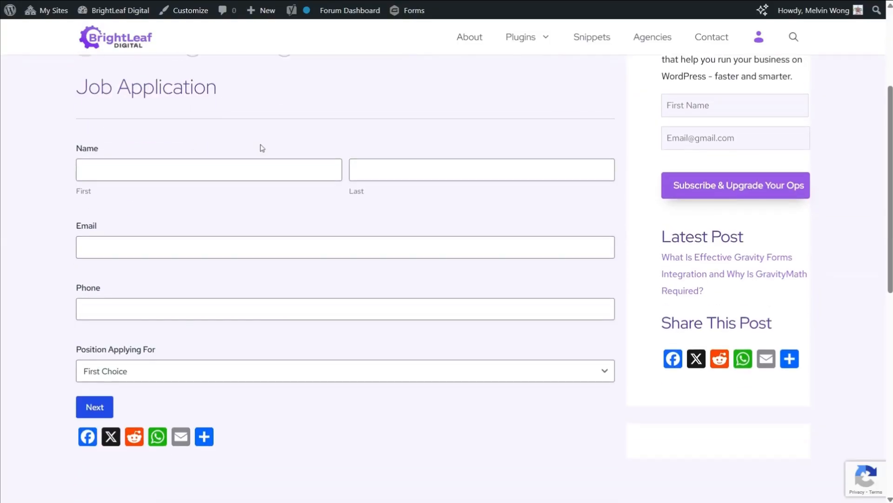
{"action": "left_click_drag", "start_coordinate": [246, 91], "coordinate": [75, 91]}
{"action": "left_click", "coordinate": [370, 100]}
{"action": "left_click", "coordinate": [95, 404]}
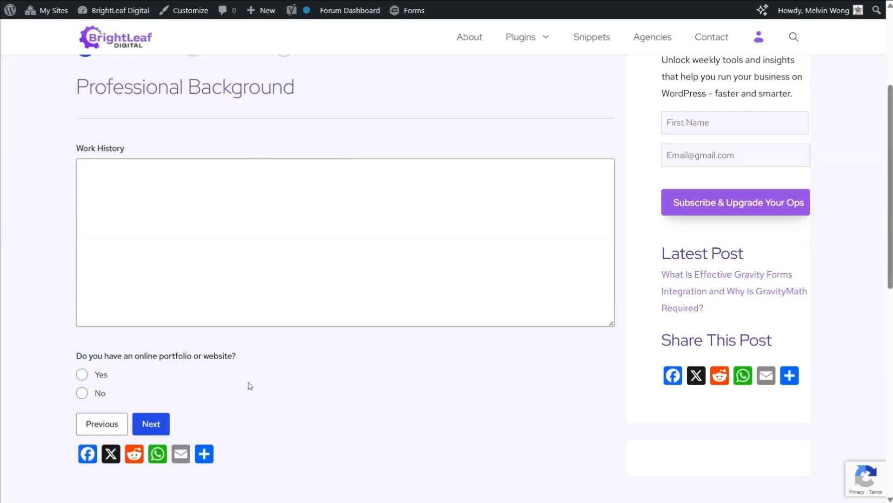
{"action": "left_click", "coordinate": [154, 428]}
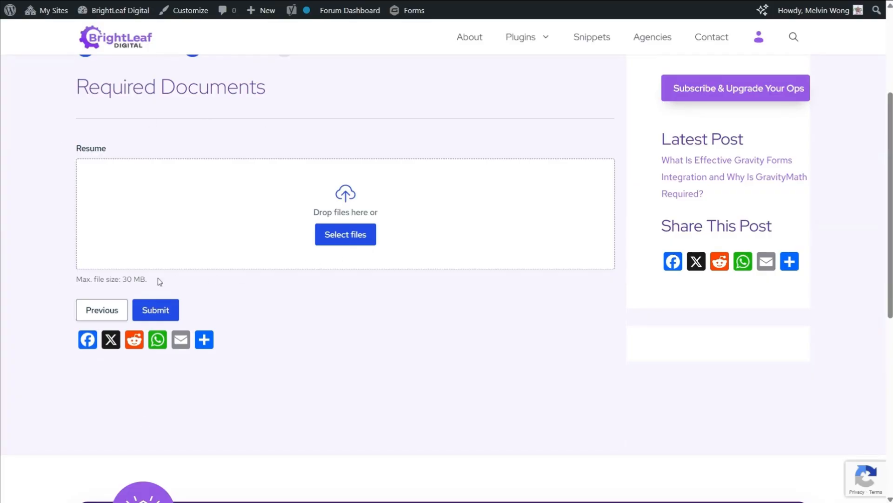
{"action": "left_click", "coordinate": [100, 310]}
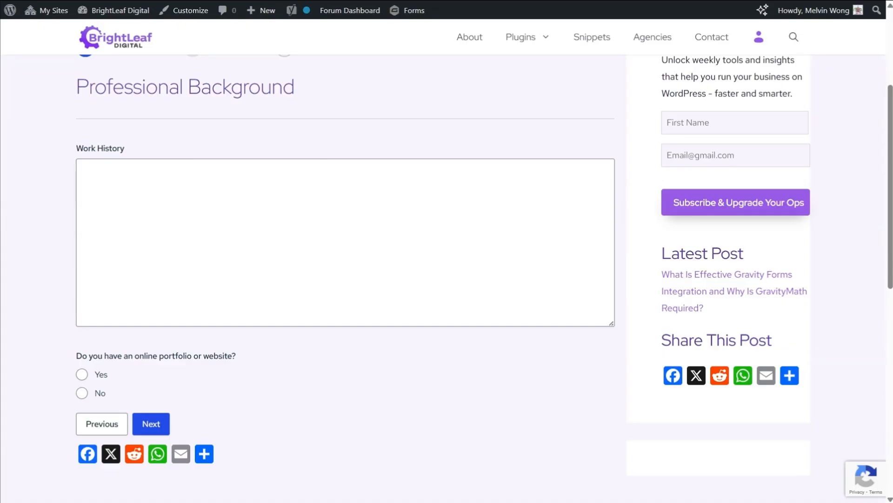
{"action": "left_click", "coordinate": [93, 424]}
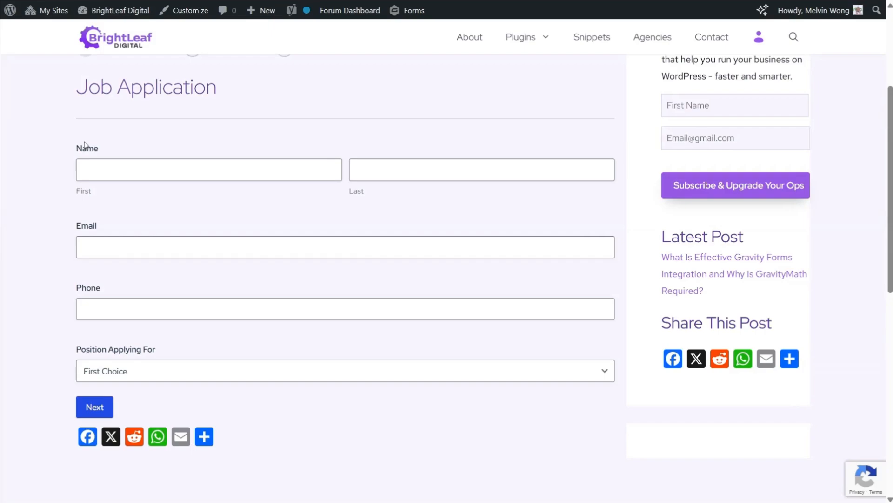
Examine the Name, Email and Phone fields on the Job Application page.
{"action": "left_click_drag", "start_coordinate": [80, 145], "coordinate": [115, 149]}
{"action": "left_click", "coordinate": [78, 209]}
{"action": "left_click_drag", "start_coordinate": [112, 151], "coordinate": [69, 153]}
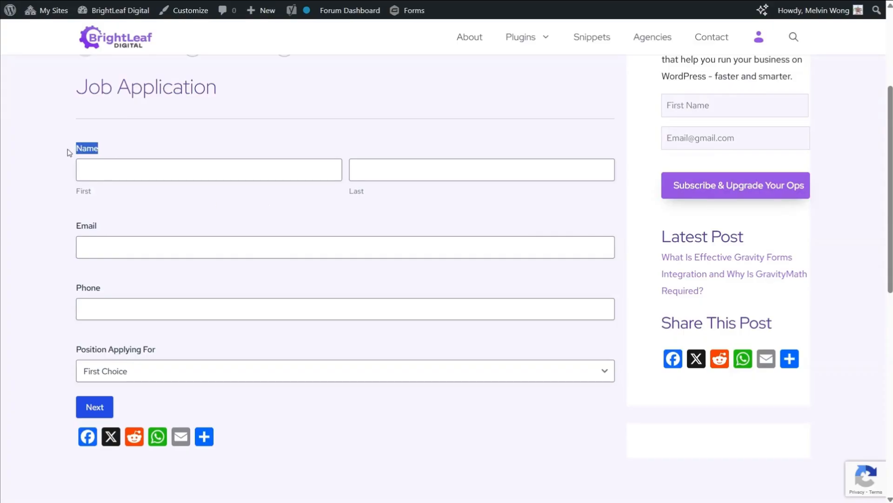
{"action": "left_click", "coordinate": [148, 206]}
{"action": "left_click_drag", "start_coordinate": [111, 229], "coordinate": [77, 229]}
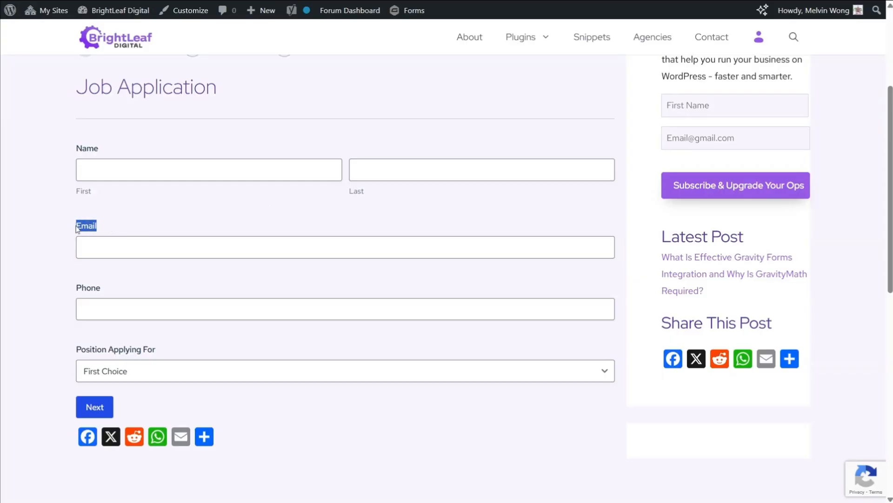
{"action": "left_click", "coordinate": [136, 225]}
{"action": "left_click", "coordinate": [114, 292]}
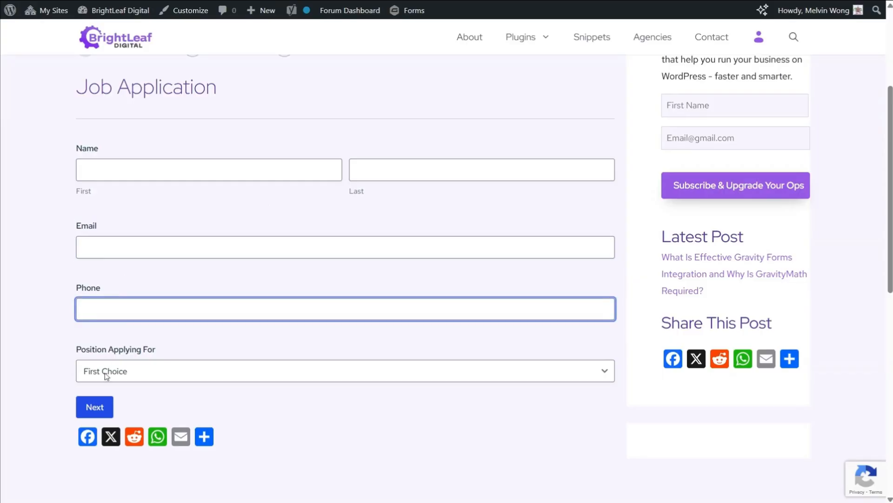
Advance to Professional Background and test the online portfolio question by alternating between Yes and No, finishing on Yes.
{"action": "left_click", "coordinate": [96, 406]}
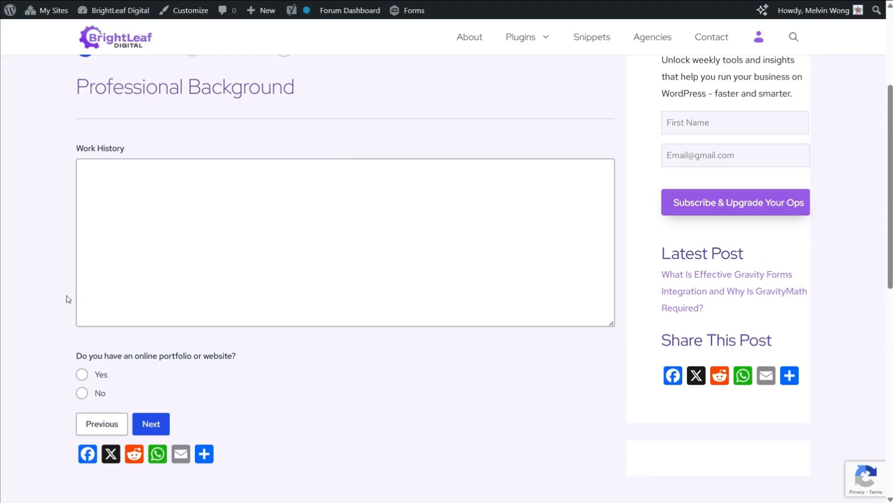
{"action": "left_click", "coordinate": [83, 375]}
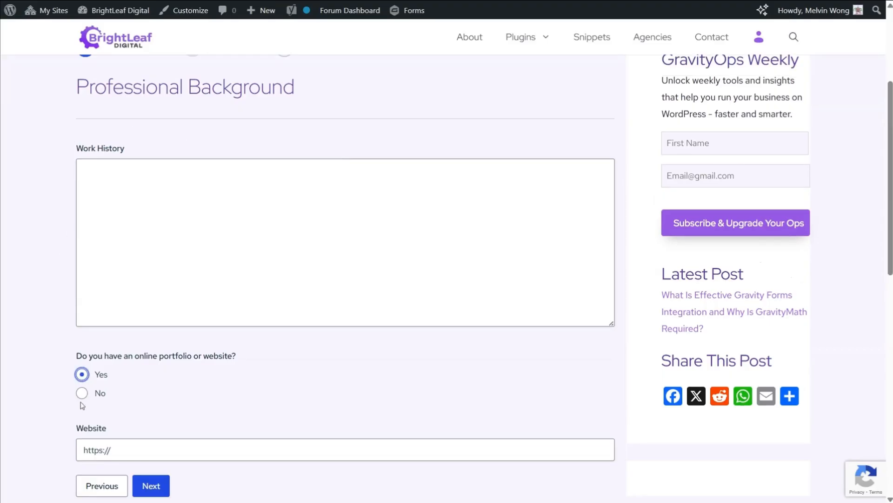
{"action": "left_click", "coordinate": [82, 393]}
{"action": "left_click", "coordinate": [83, 375]}
{"action": "left_click", "coordinate": [82, 394]}
{"action": "scroll", "coordinate": [60, 375], "scroll_direction": "down", "scroll_amount": 1}
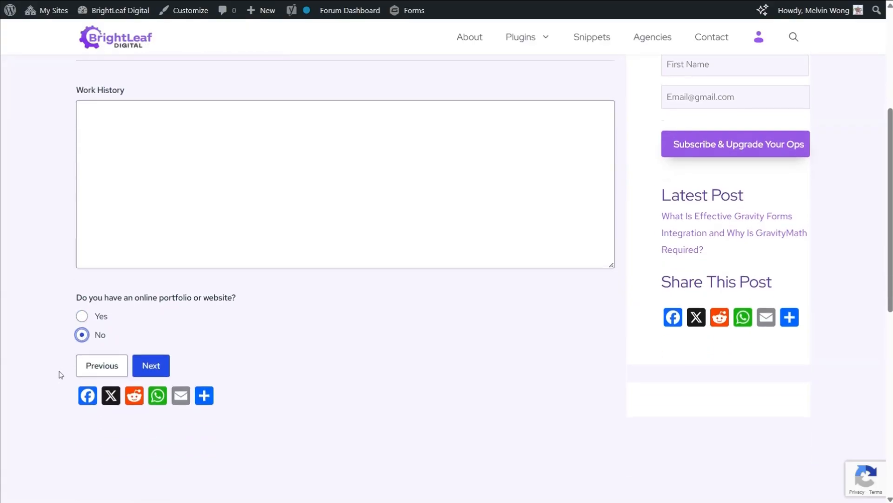
{"action": "left_click", "coordinate": [82, 316]}
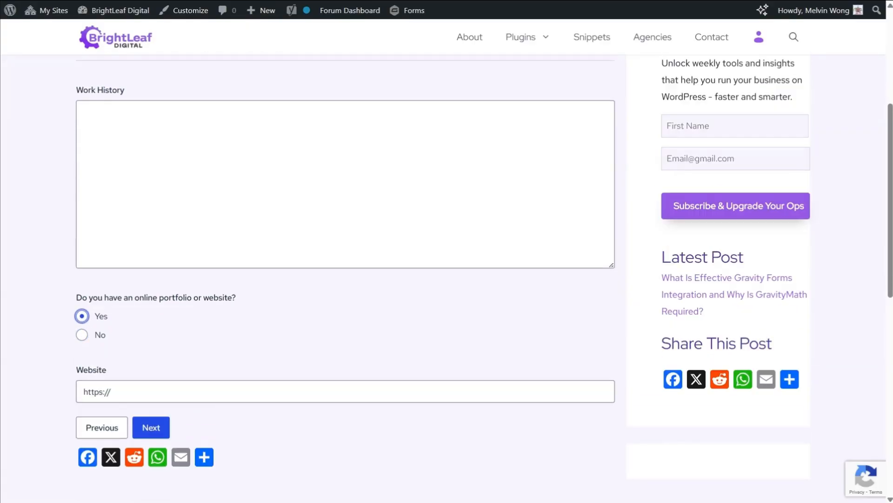
Return to the form's first page and examine its Name field.
{"action": "left_click", "coordinate": [111, 426]}
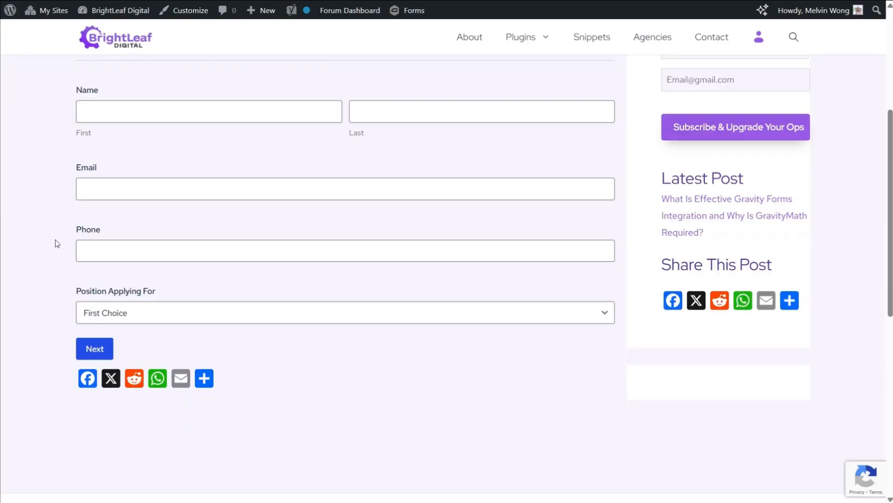
{"action": "scroll", "coordinate": [60, 246], "scroll_direction": "up", "scroll_amount": 1}
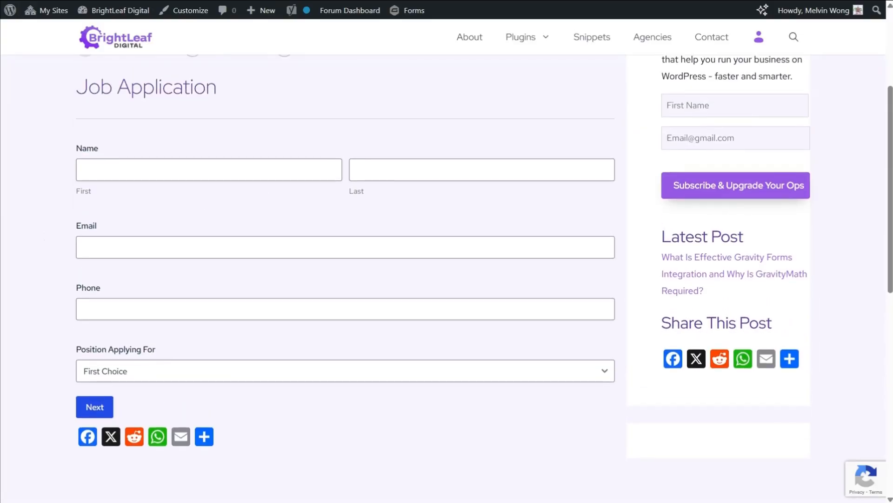
{"action": "left_click_drag", "start_coordinate": [72, 149], "coordinate": [205, 208]}
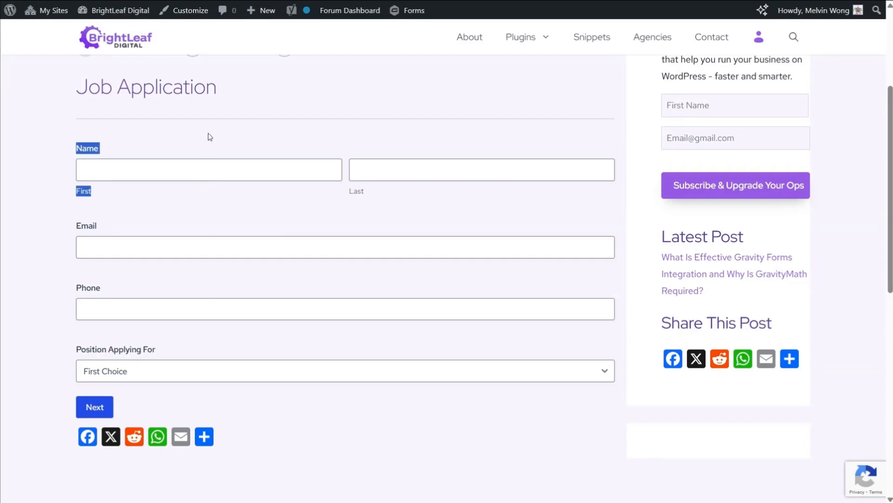
{"action": "left_click", "coordinate": [69, 130]}
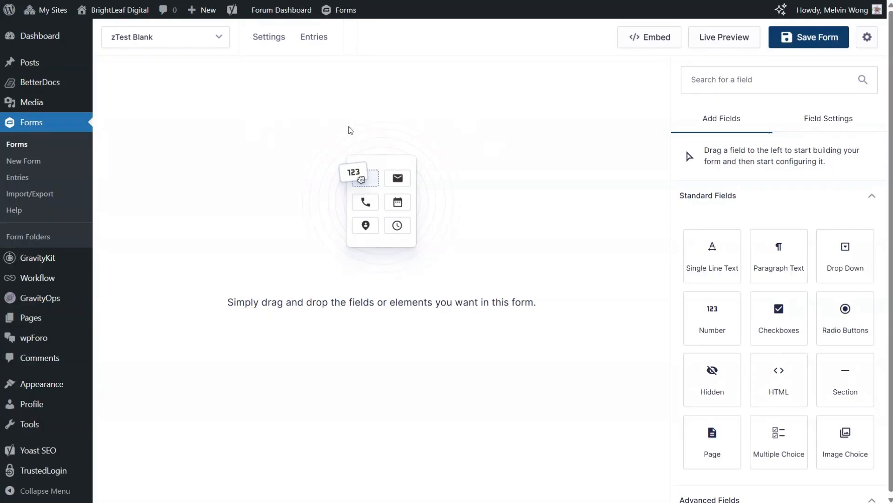
{"action": "left_click", "coordinate": [208, 40]}
{"action": "left_click", "coordinate": [210, 43]}
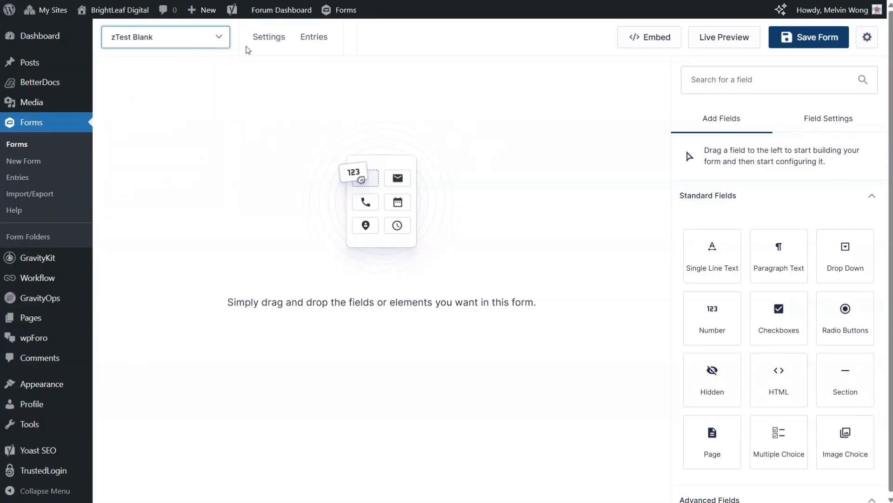
{"action": "left_click", "coordinate": [188, 190]}
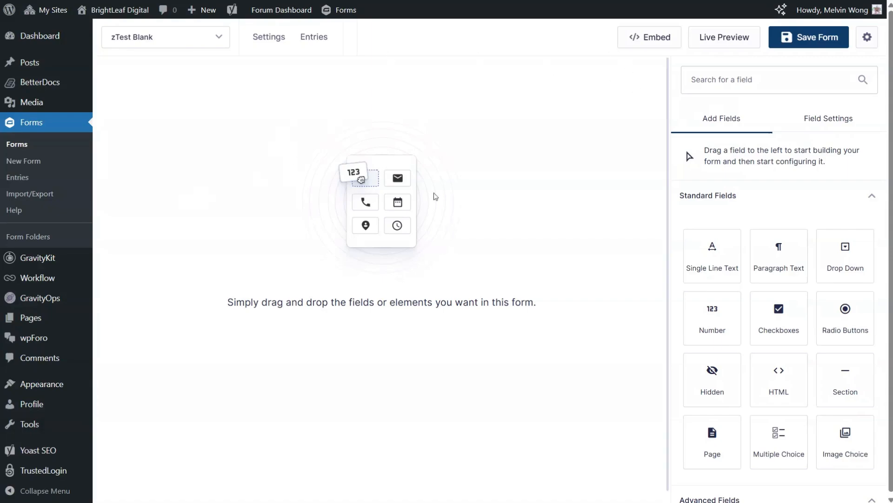
Add a Section field to the empty form and label it "Job Application".
{"action": "left_click_drag", "start_coordinate": [845, 379], "coordinate": [313, 170]}
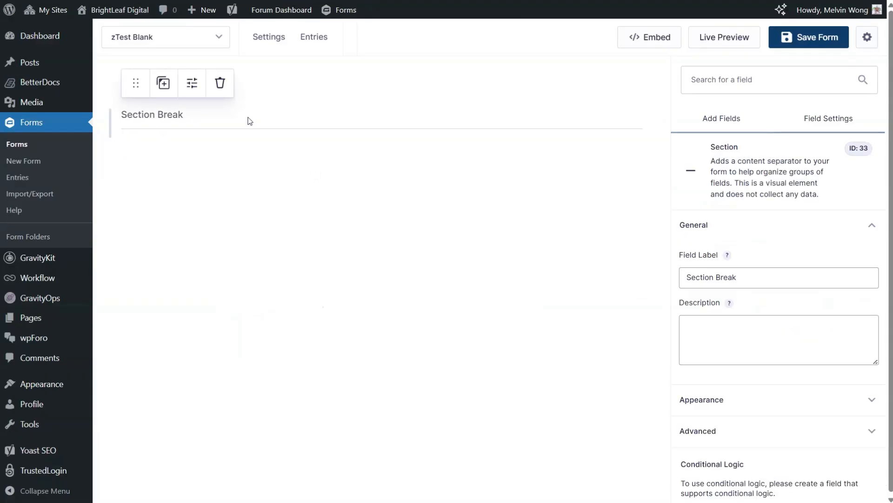
{"action": "left_click", "coordinate": [307, 116]}
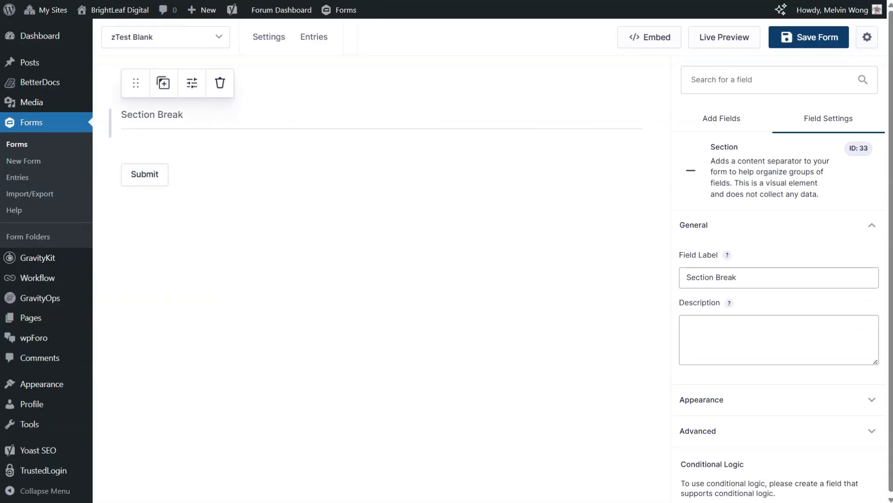
{"action": "left_click", "coordinate": [772, 277]}
{"action": "key", "text": "ctrl+a"}
{"action": "type", "text": "J"}
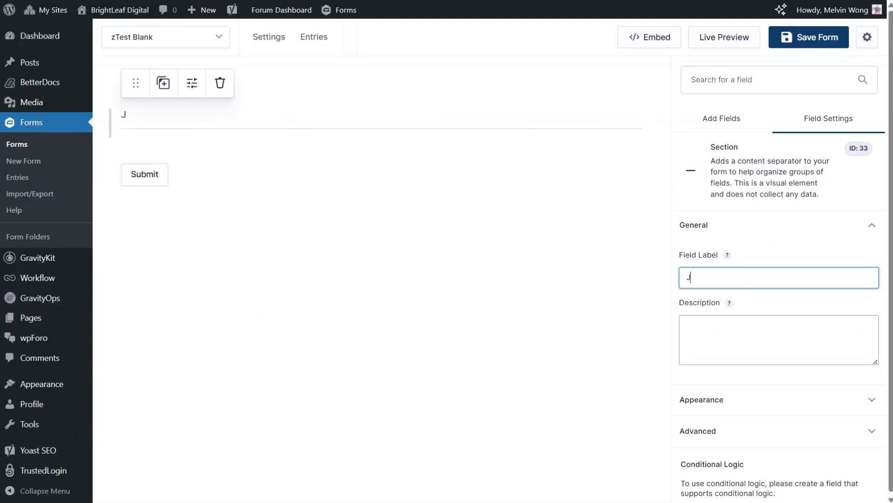
{"action": "type", "text": "ob Application"}
{"action": "left_click", "coordinate": [487, 303]}
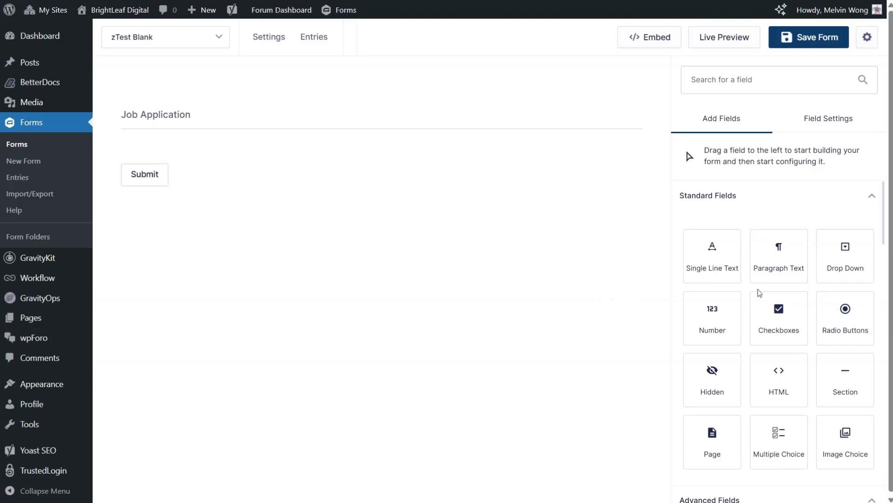
Add Name, Email and Phone fields in that order below the Job Application section.
{"action": "scroll", "coordinate": [765, 289], "scroll_direction": "down", "scroll_amount": 4}
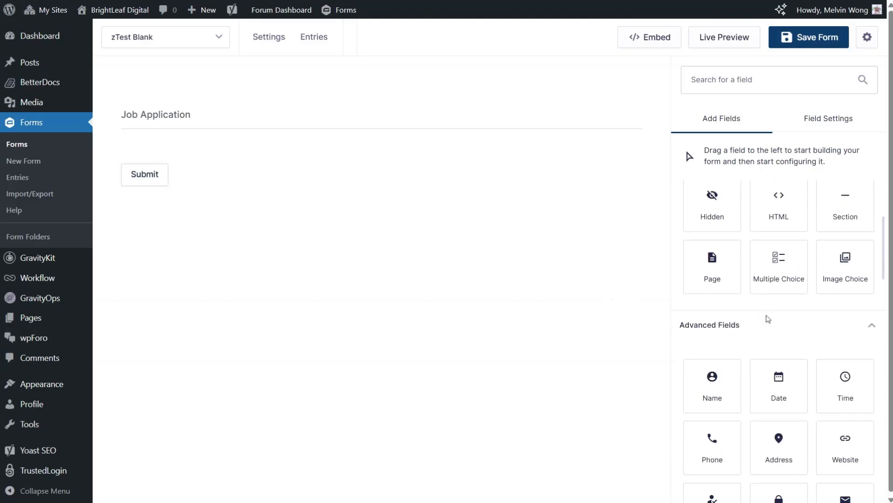
{"action": "left_click_drag", "start_coordinate": [720, 382], "coordinate": [433, 161]}
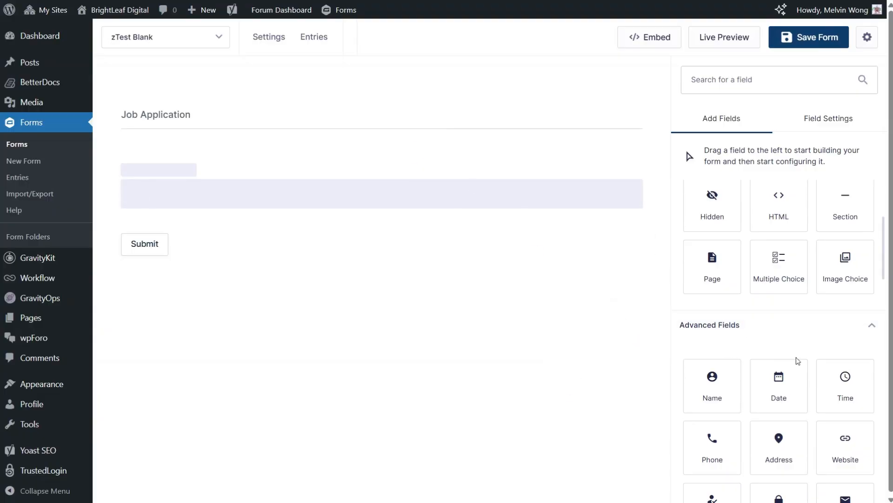
{"action": "scroll", "coordinate": [828, 428], "scroll_direction": "down", "scroll_amount": 1}
{"action": "left_click_drag", "start_coordinate": [826, 435], "coordinate": [425, 238]}
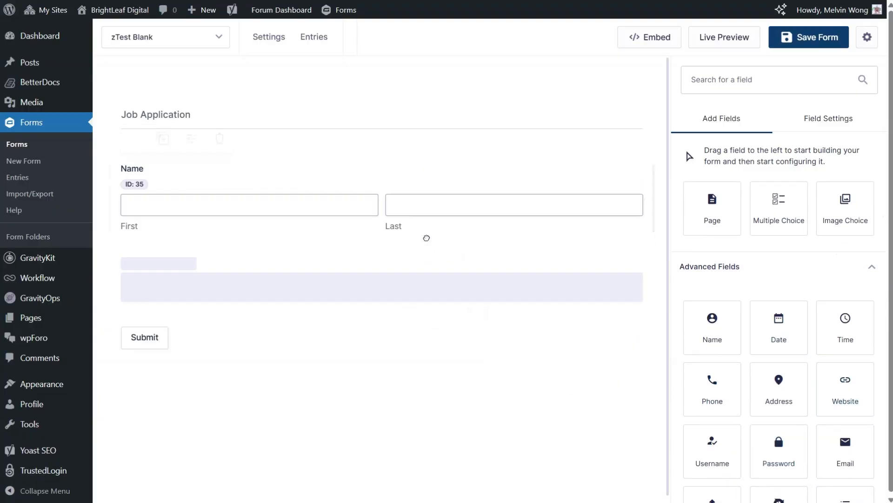
{"action": "left_click_drag", "start_coordinate": [713, 382], "coordinate": [301, 321]}
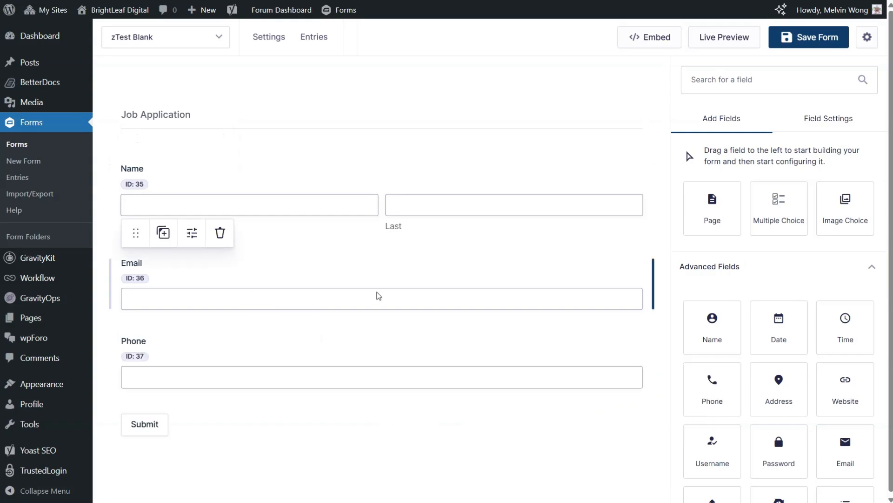
Add a Drop Down field below Phone and label it "Position Applying For".
{"action": "scroll", "coordinate": [791, 321], "scroll_direction": "up", "scroll_amount": 5}
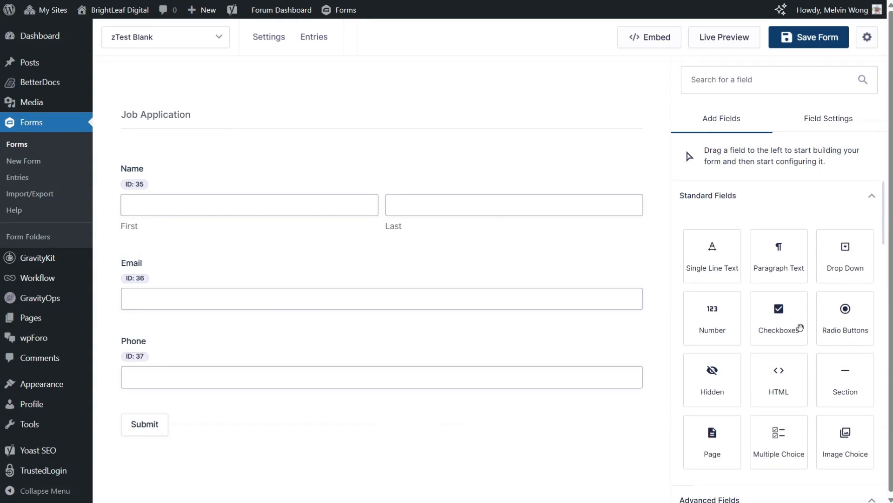
{"action": "scroll", "coordinate": [442, 303], "scroll_direction": "down", "scroll_amount": 2}
{"action": "left_click_drag", "start_coordinate": [819, 278], "coordinate": [263, 332]}
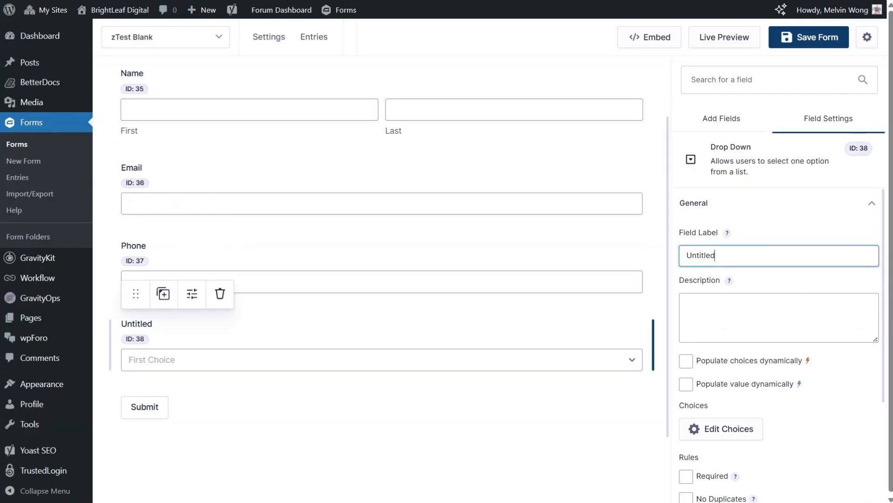
{"action": "key", "text": "ctrl+a"}
{"action": "type", "text": "Posi"}
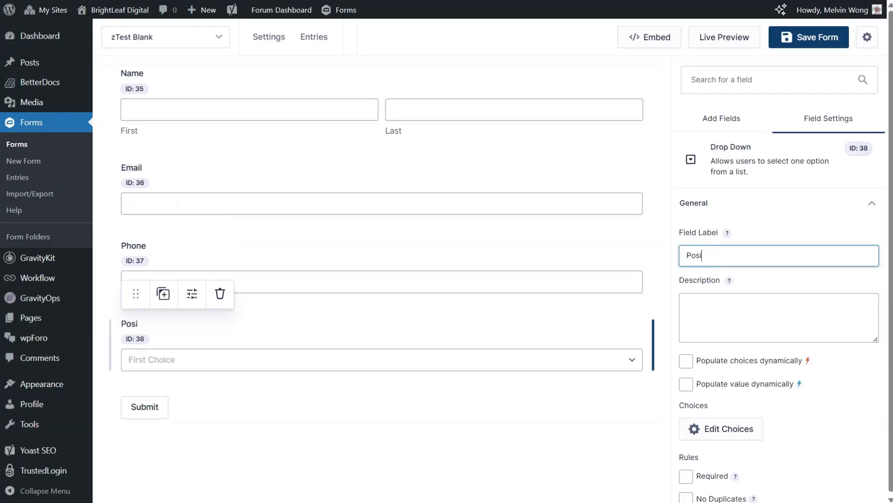
{"action": "type", "text": "tion Applying For"}
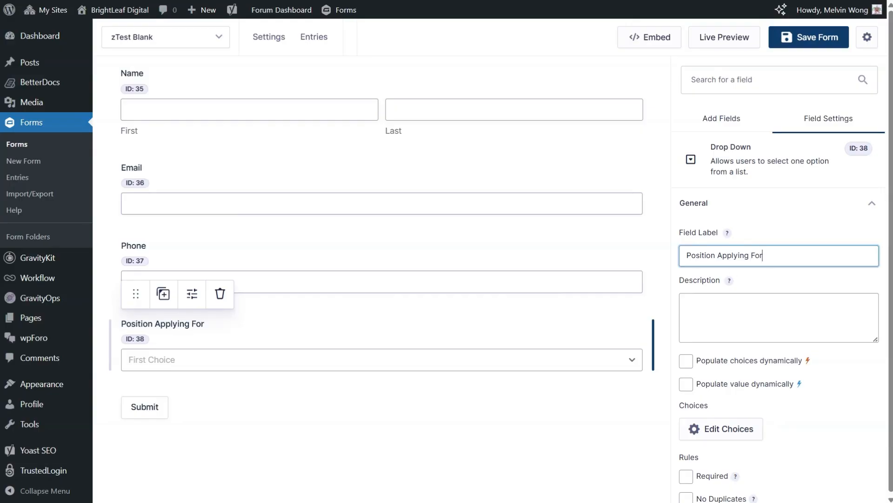
{"action": "left_click", "coordinate": [484, 415]}
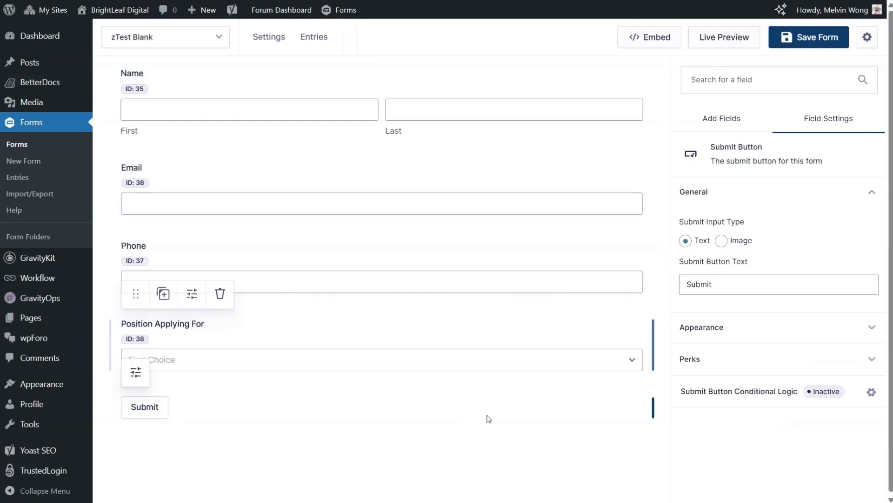
Review the settings of the Position Applying For drop-down, then return to the list of available fields.
{"action": "left_click", "coordinate": [728, 128]}
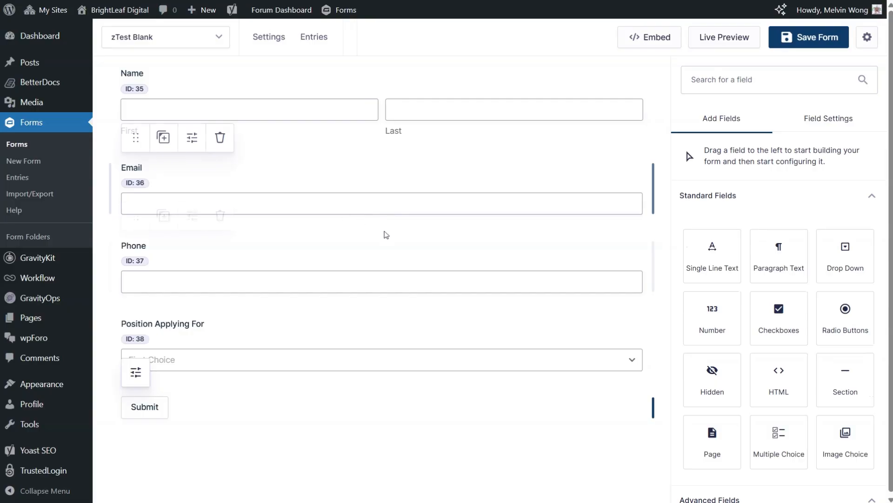
{"action": "left_click", "coordinate": [211, 349]}
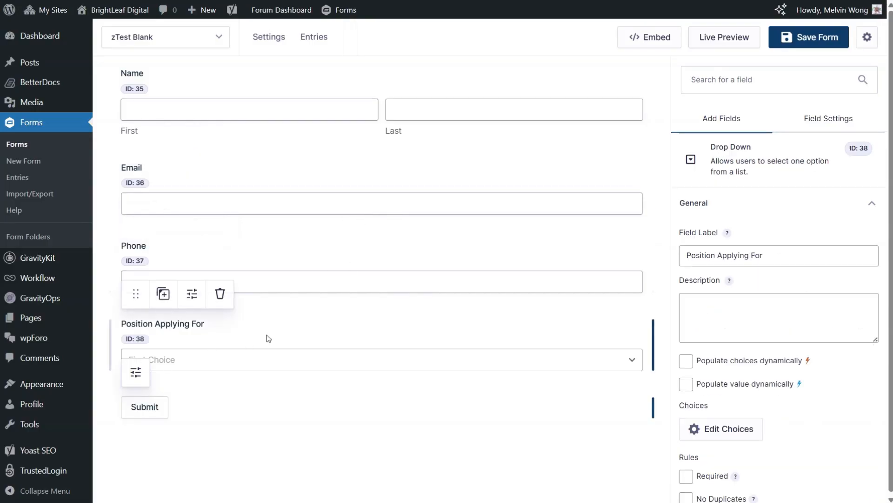
{"action": "scroll", "coordinate": [777, 291], "scroll_direction": "down", "scroll_amount": 4}
{"action": "scroll", "coordinate": [777, 291], "scroll_direction": "up", "scroll_amount": 3}
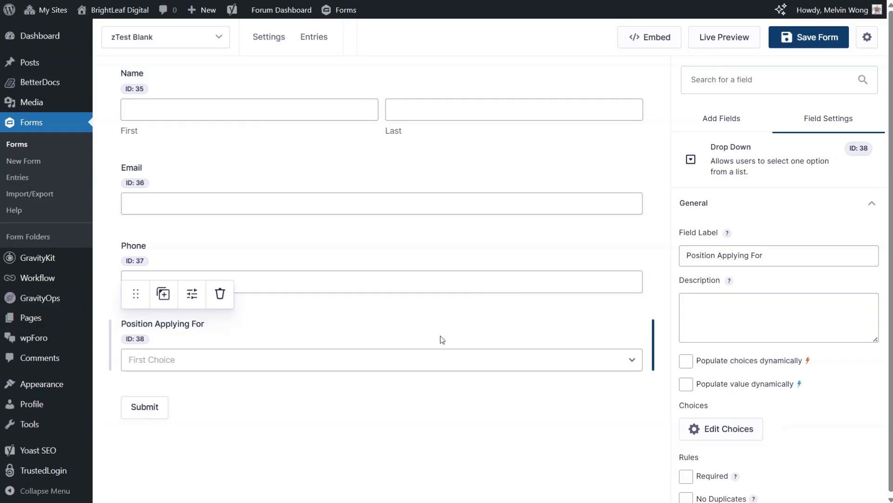
{"action": "left_click", "coordinate": [719, 119]}
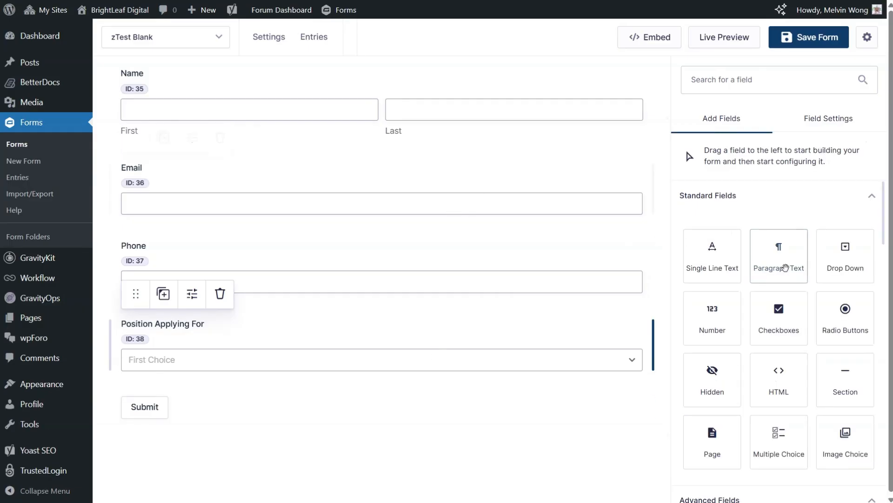
Add two Page breaks one after the other below the Position Applying For drop-down.
{"action": "scroll", "coordinate": [786, 267], "scroll_direction": "down", "scroll_amount": 1}
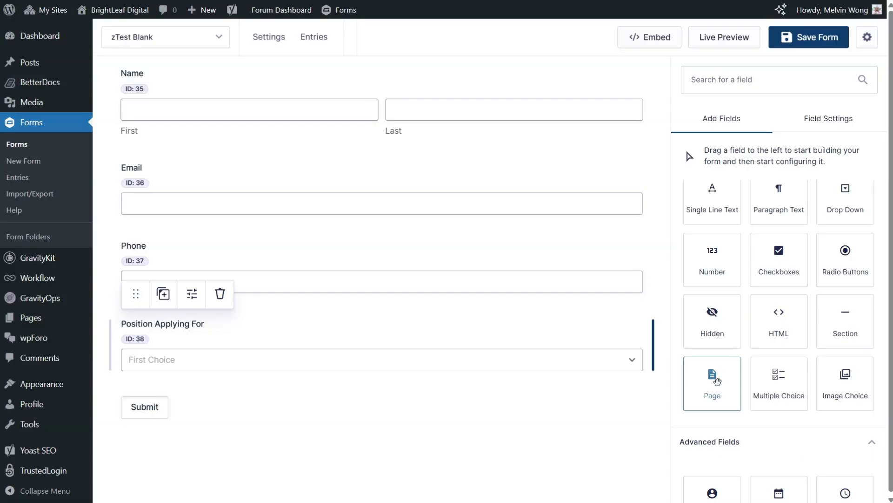
{"action": "left_click_drag", "start_coordinate": [711, 380], "coordinate": [441, 387]}
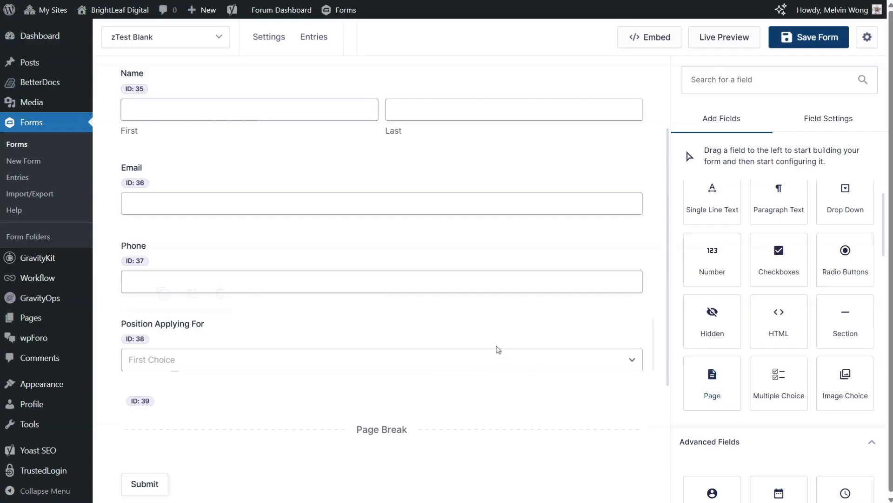
{"action": "scroll", "coordinate": [545, 339], "scroll_direction": "down", "scroll_amount": 3}
{"action": "left_click_drag", "start_coordinate": [710, 383], "coordinate": [447, 345]}
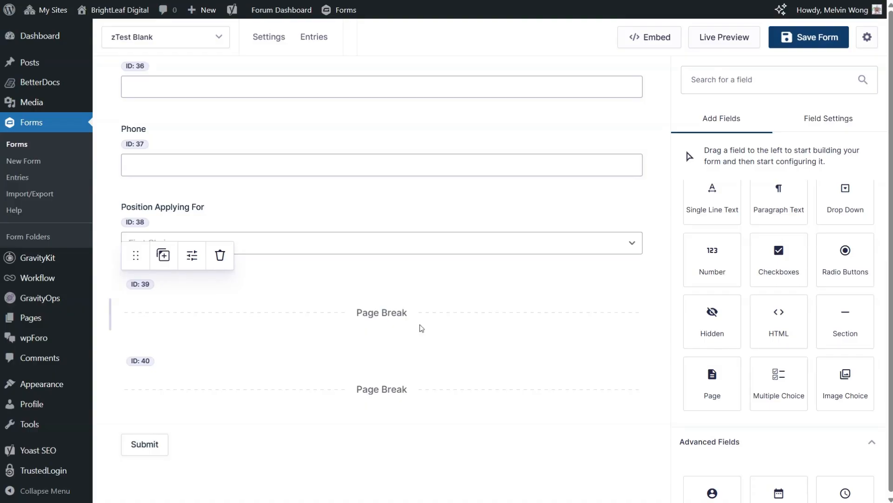
{"action": "scroll", "coordinate": [368, 336], "scroll_direction": "up", "scroll_amount": 1}
{"action": "scroll", "coordinate": [369, 335], "scroll_direction": "down", "scroll_amount": 3}
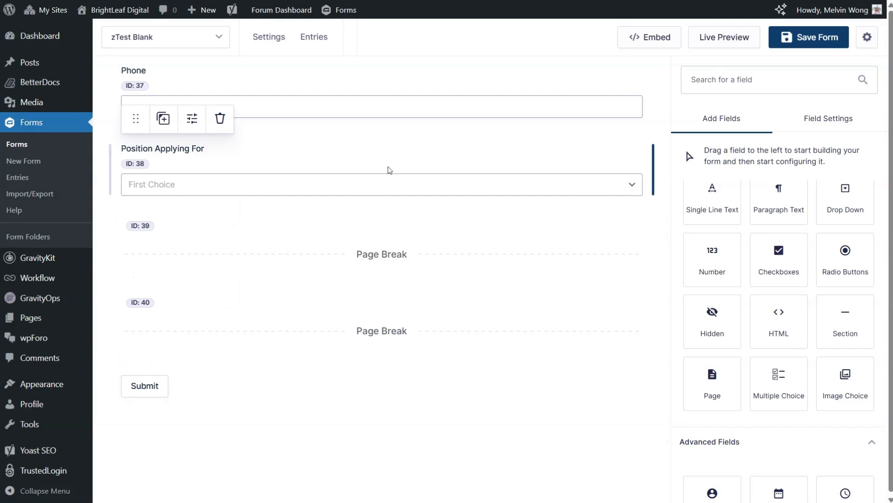
Open the Start Paging options, try the Progress Bar indicator, and set the progress indicator to Steps.
{"action": "scroll", "coordinate": [390, 186], "scroll_direction": "up", "scroll_amount": 5}
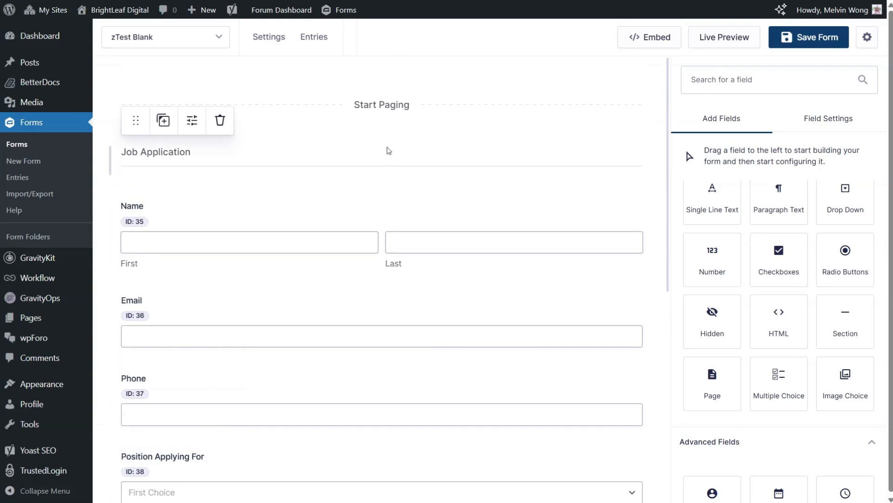
{"action": "left_click", "coordinate": [382, 105]}
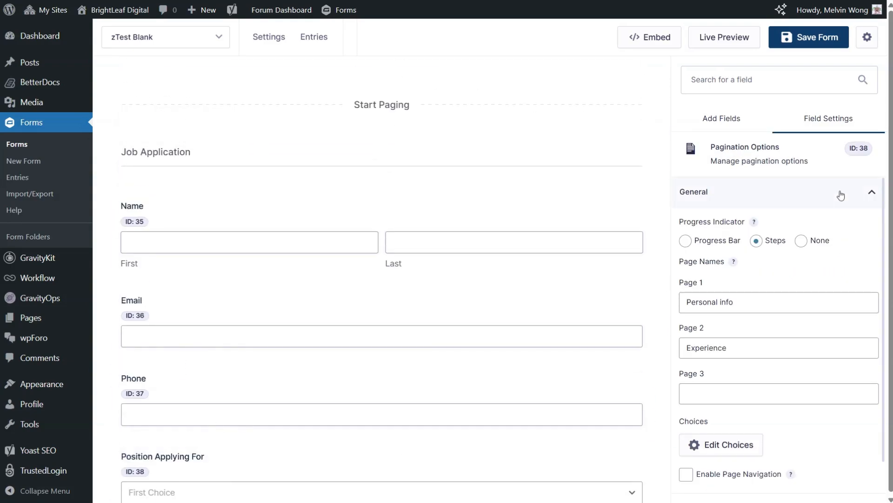
{"action": "left_click", "coordinate": [687, 241]}
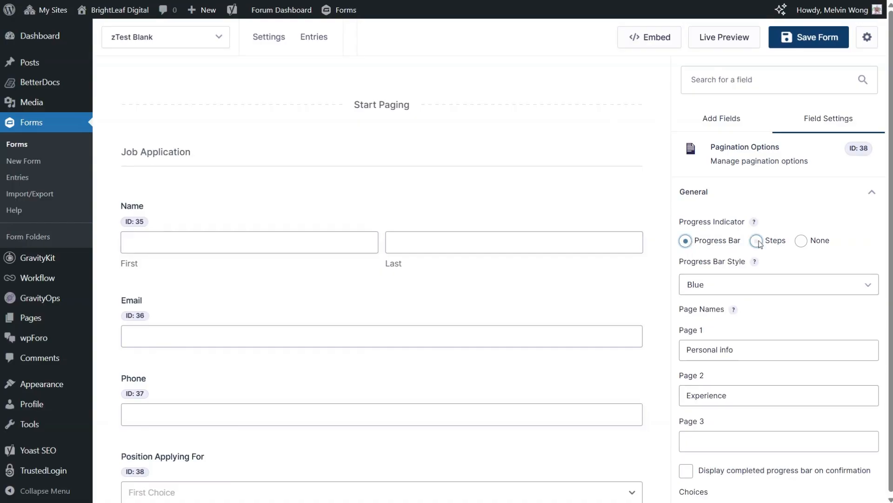
{"action": "left_click", "coordinate": [757, 242]}
{"action": "left_click", "coordinate": [686, 241]}
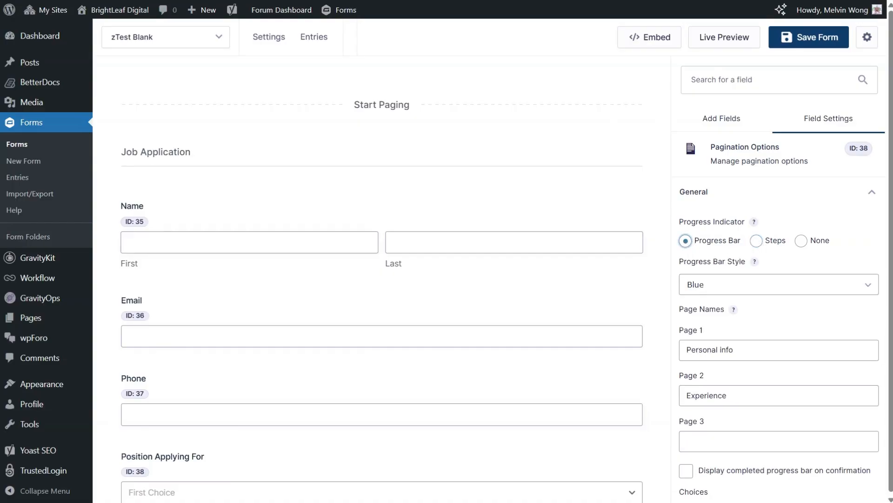
{"action": "left_click", "coordinate": [757, 242]}
Name the form's third page "Required Documents" in the pagination options.
{"action": "left_click", "coordinate": [735, 302]}
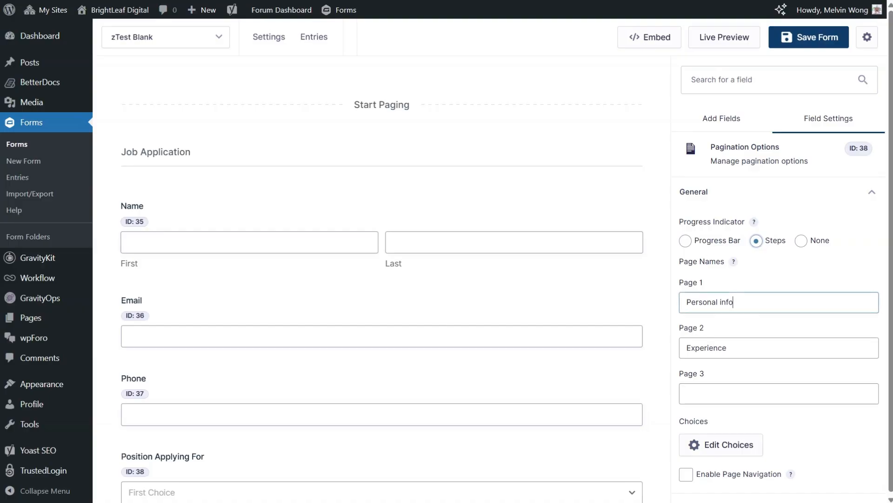
{"action": "left_click", "coordinate": [739, 347]}
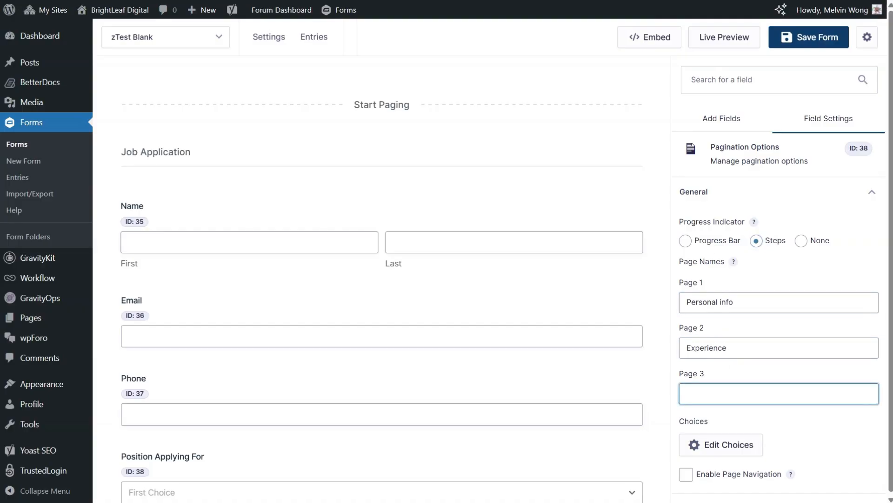
{"action": "type", "text": "Required Documents"}
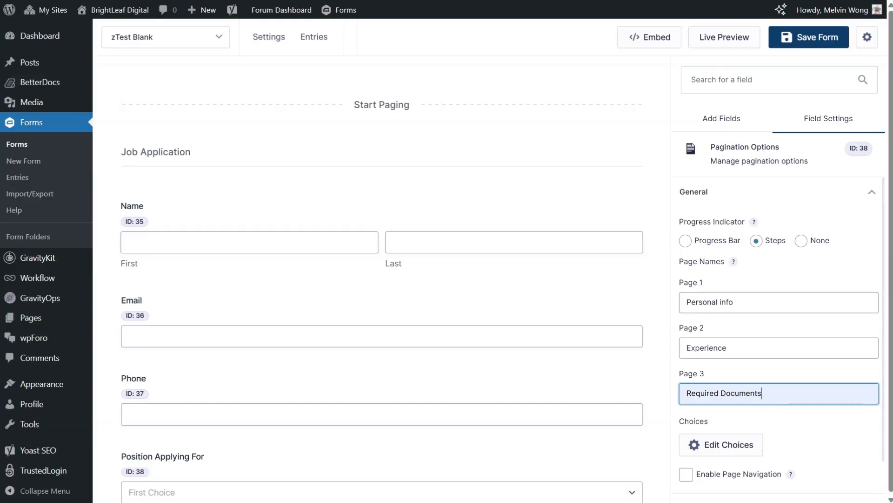
Review the form's page breaks from start to end and check the page names in the pagination options.
{"action": "left_click", "coordinate": [709, 120]}
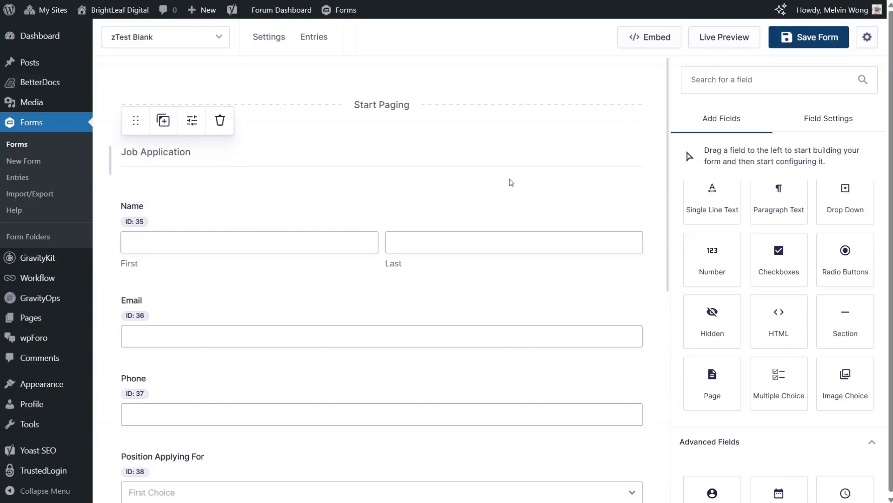
{"action": "scroll", "coordinate": [511, 182], "scroll_direction": "down", "scroll_amount": 6}
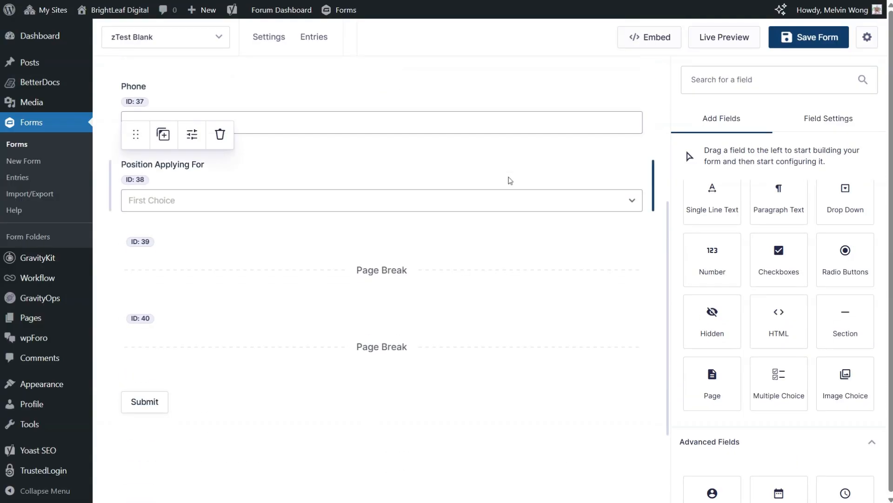
{"action": "scroll", "coordinate": [510, 181], "scroll_direction": "down", "scroll_amount": 1}
{"action": "scroll", "coordinate": [511, 181], "scroll_direction": "up", "scroll_amount": 1}
{"action": "scroll", "coordinate": [507, 176], "scroll_direction": "up", "scroll_amount": 5}
{"action": "left_click", "coordinate": [418, 115]}
{"action": "scroll", "coordinate": [830, 272], "scroll_direction": "down", "scroll_amount": 1}
{"action": "scroll", "coordinate": [828, 266], "scroll_direction": "up", "scroll_amount": 1}
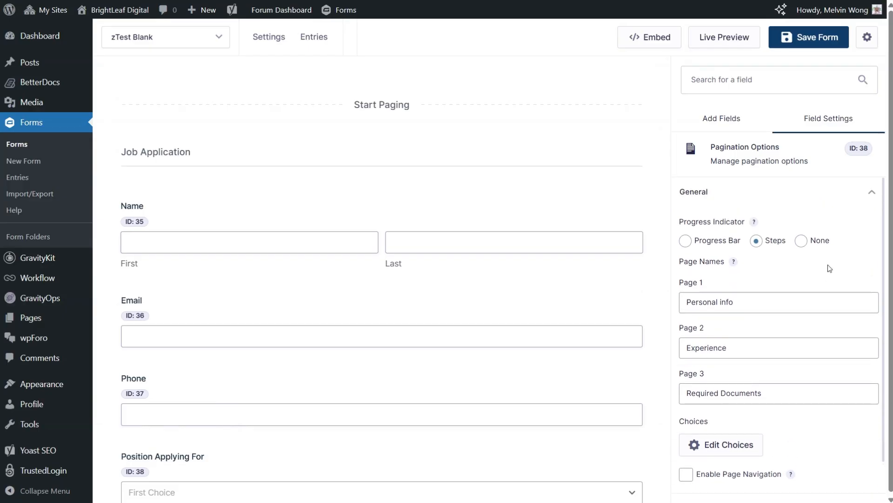
{"action": "left_click", "coordinate": [712, 120]}
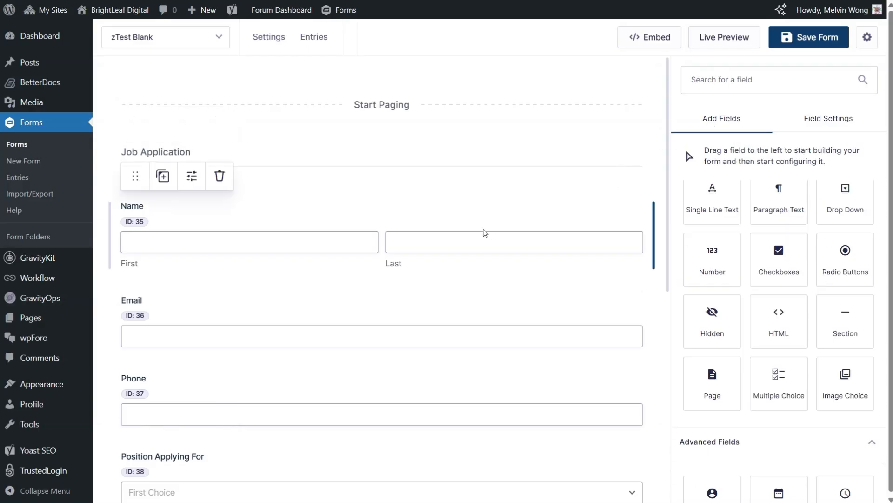
{"action": "scroll", "coordinate": [484, 232], "scroll_direction": "down", "scroll_amount": 8}
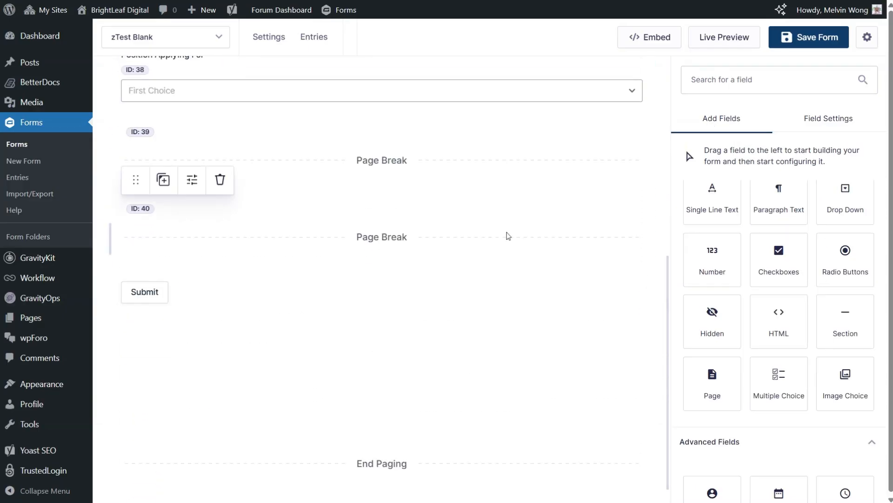
{"action": "scroll", "coordinate": [509, 232], "scroll_direction": "up", "scroll_amount": 3}
{"action": "scroll", "coordinate": [507, 230], "scroll_direction": "up", "scroll_amount": 6}
{"action": "scroll", "coordinate": [505, 230], "scroll_direction": "down", "scroll_amount": 9}
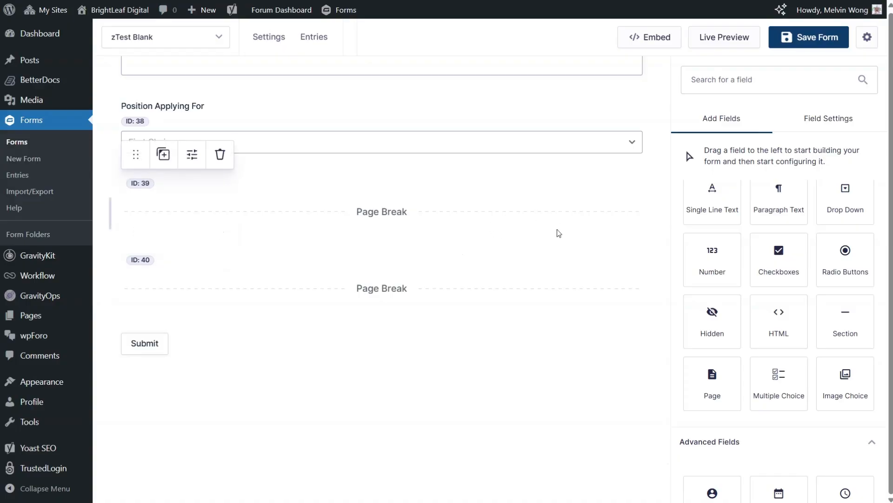
Add a Section field between the two page breaks and label it "Professional Background".
{"action": "scroll", "coordinate": [791, 254], "scroll_direction": "up", "scroll_amount": 2}
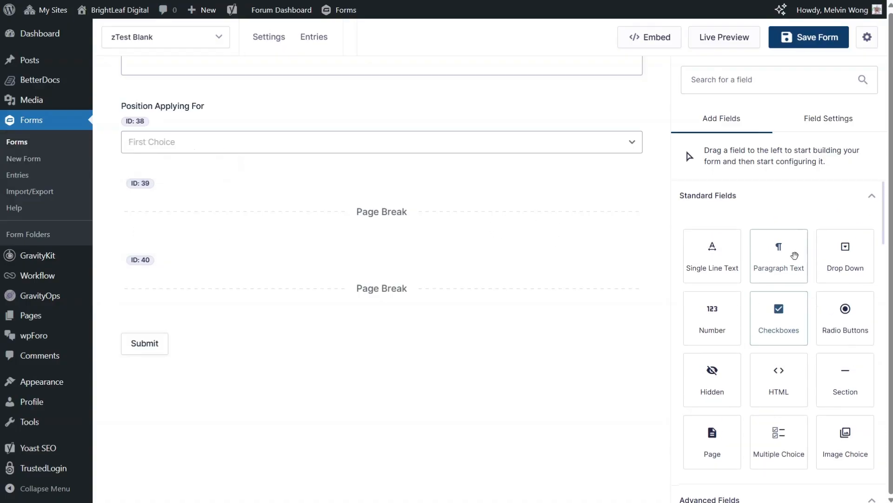
{"action": "scroll", "coordinate": [810, 293], "scroll_direction": "down", "scroll_amount": 2}
{"action": "left_click_drag", "start_coordinate": [846, 331], "coordinate": [428, 230]}
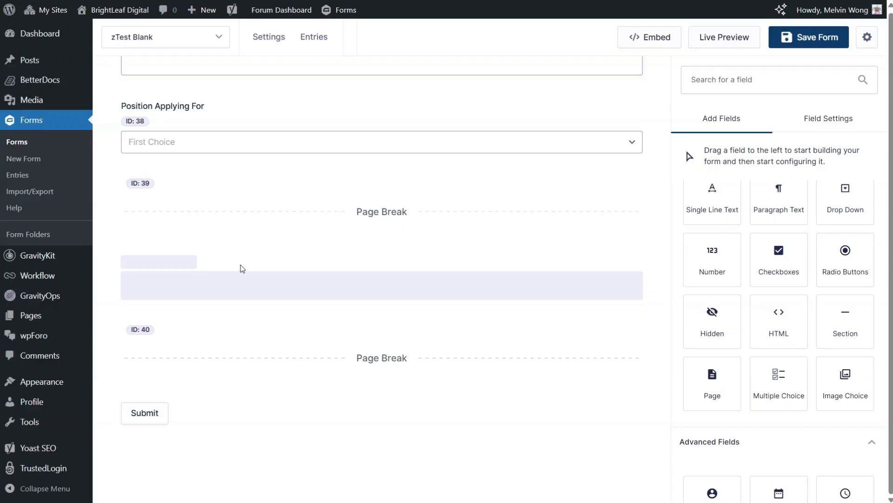
{"action": "left_click", "coordinate": [745, 277]}
{"action": "key", "text": "ctrl+a"}
{"action": "type", "text": "P"}
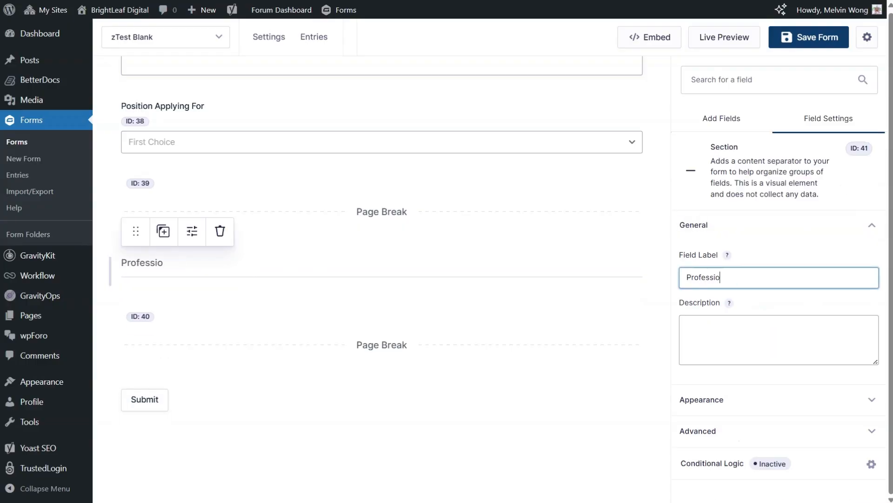
{"action": "type", "text": "rofessional Background"}
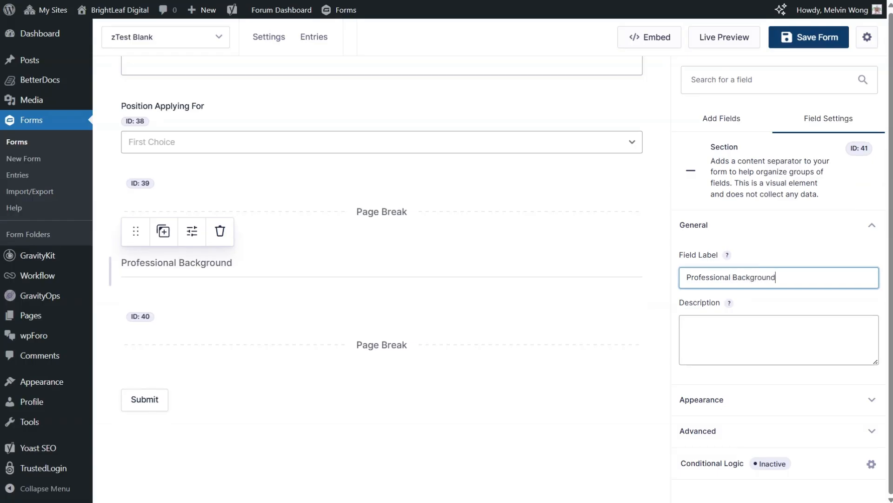
{"action": "left_click", "coordinate": [518, 406]}
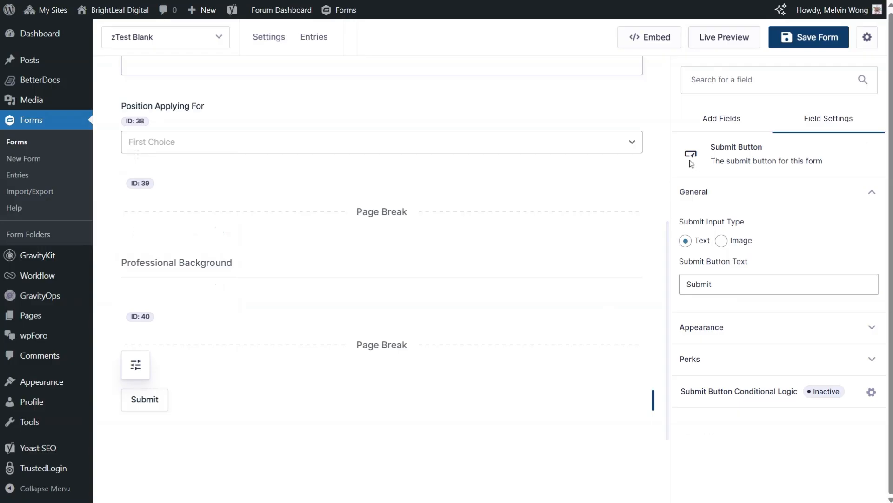
Add a Paragraph Text field below the Professional Background section and label it "Work History".
{"action": "left_click", "coordinate": [715, 123]}
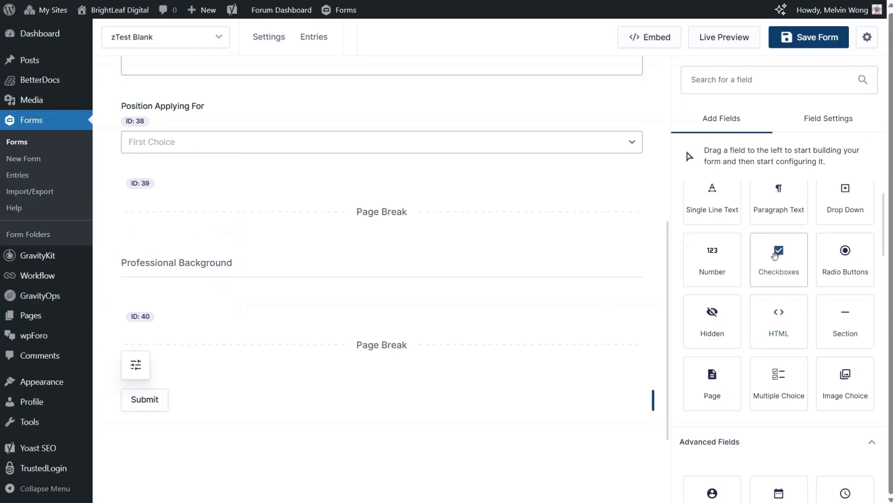
{"action": "left_click_drag", "start_coordinate": [782, 205], "coordinate": [307, 303]}
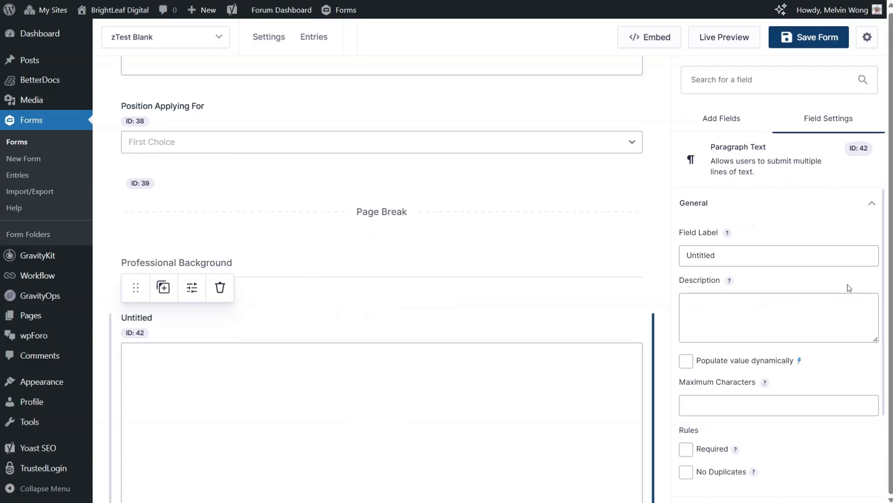
{"action": "left_click", "coordinate": [763, 256]}
{"action": "key", "text": "ctrl+a"}
{"action": "type", "text": "W"}
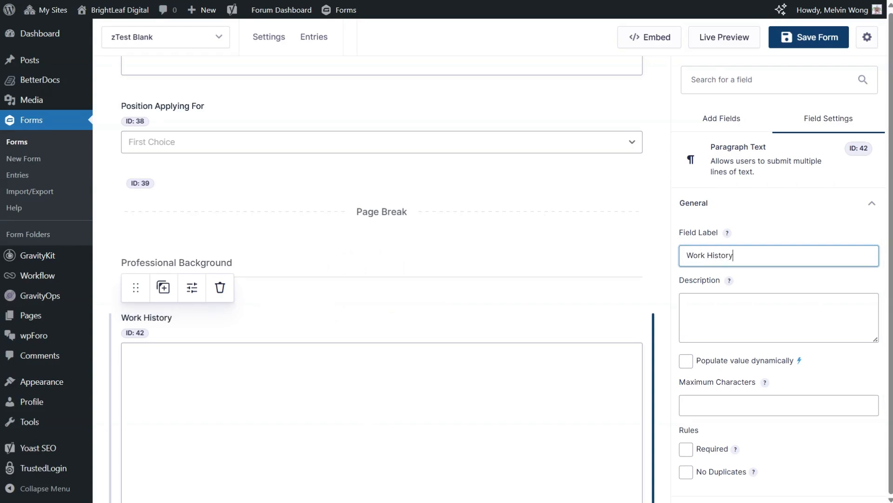
Add a Radio Buttons field below Work History and label it "Do you have an online portfolio or website".
{"action": "scroll", "coordinate": [386, 277], "scroll_direction": "down", "scroll_amount": 4}
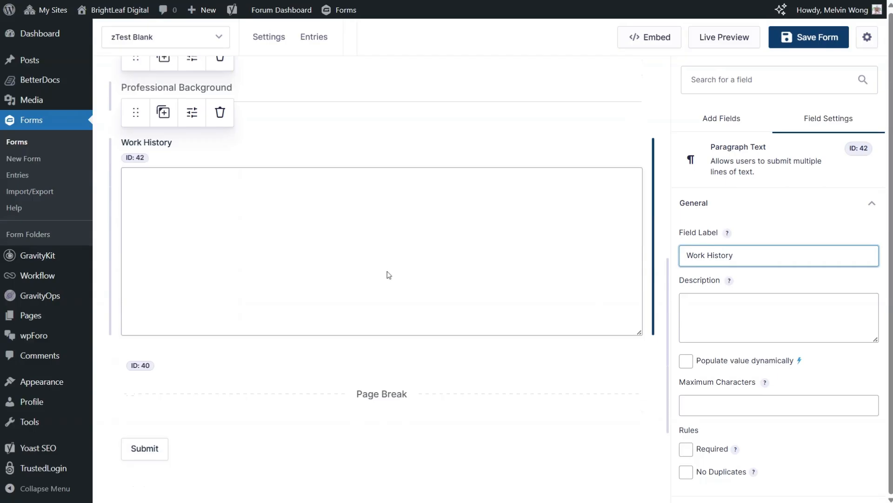
{"action": "left_click", "coordinate": [720, 120]}
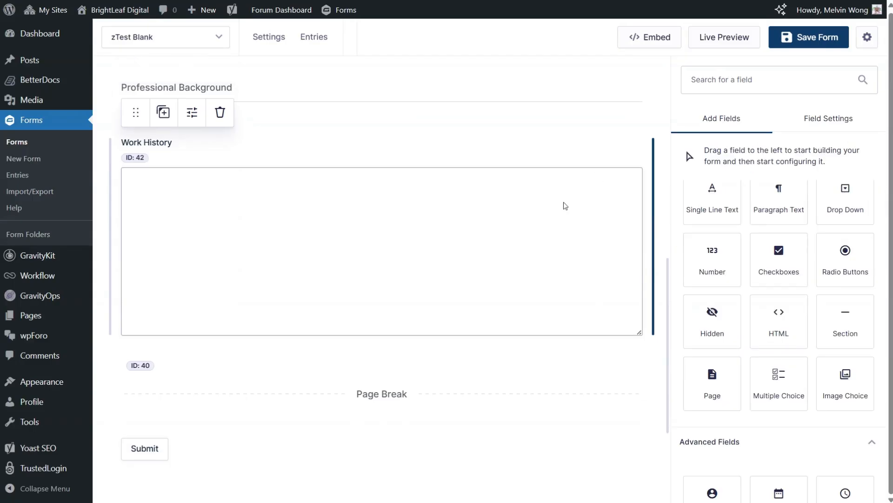
{"action": "left_click_drag", "start_coordinate": [845, 252], "coordinate": [582, 343]}
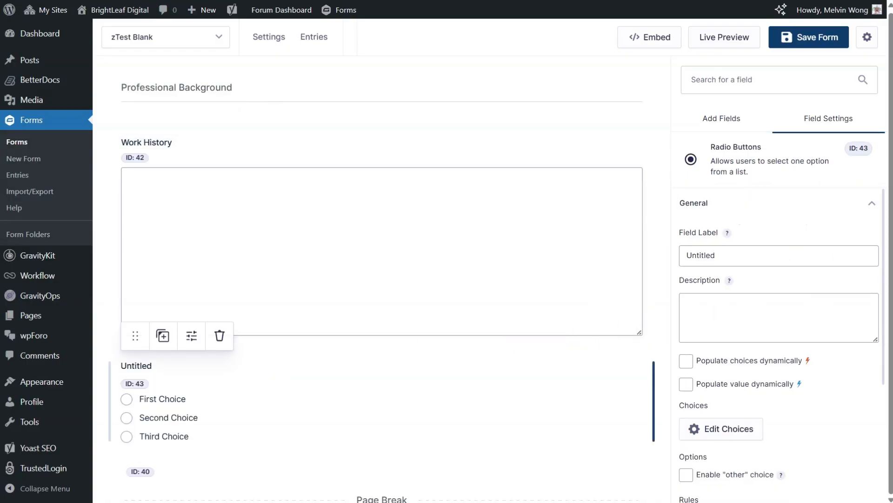
{"action": "left_click", "coordinate": [778, 256]}
{"action": "key", "text": "ctrl+a"}
{"action": "type", "text": "Do"}
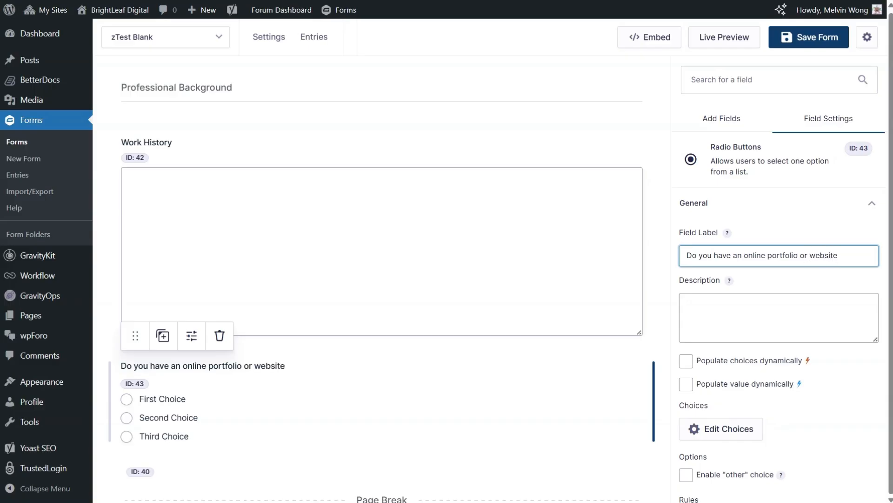
Set the portfolio question's choices to "Yes" and "No" and remove the third choice.
{"action": "left_click", "coordinate": [708, 428]}
{"action": "left_click", "coordinate": [454, 157]}
{"action": "key", "text": "ctrl+a"}
{"action": "type", "text": "Y"}
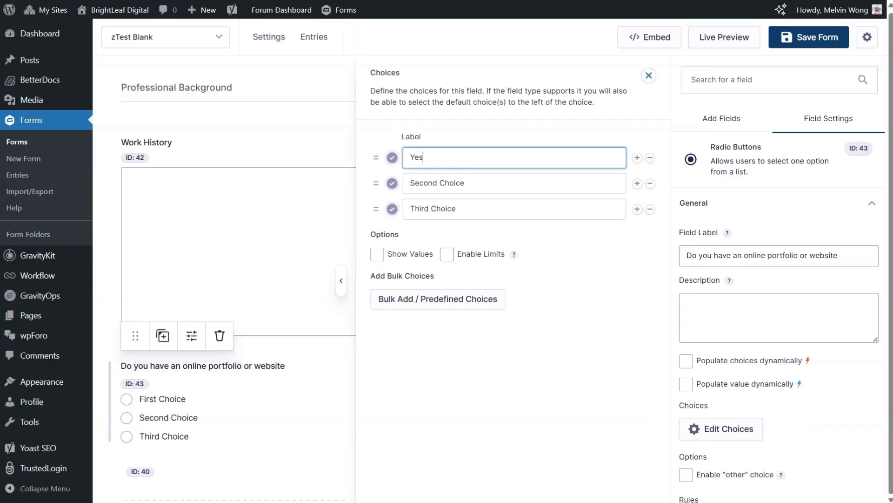
{"action": "left_click", "coordinate": [465, 183]}
{"action": "key", "text": "ctrl+a"}
{"action": "type", "text": "No"}
{"action": "left_click", "coordinate": [650, 210]}
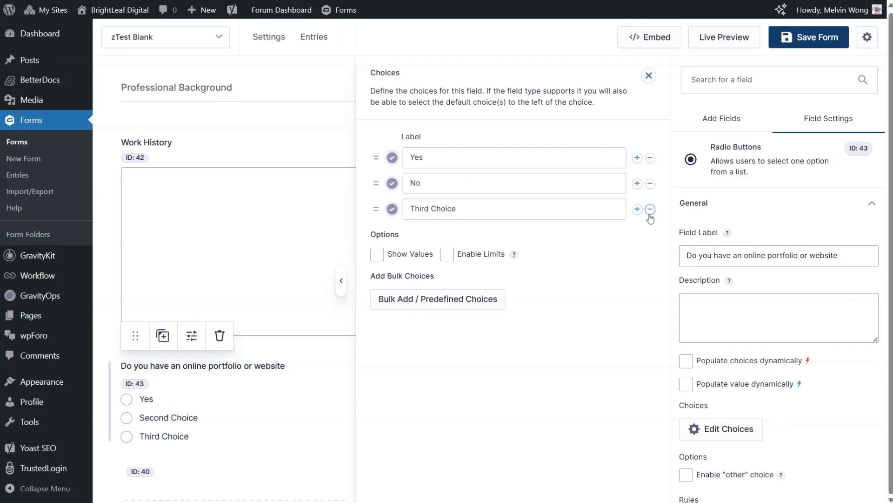
{"action": "left_click", "coordinate": [649, 75]}
Add a Website field below the portfolio question, before the second page break, and show its further settings.
{"action": "scroll", "coordinate": [447, 312], "scroll_direction": "down", "scroll_amount": 2}
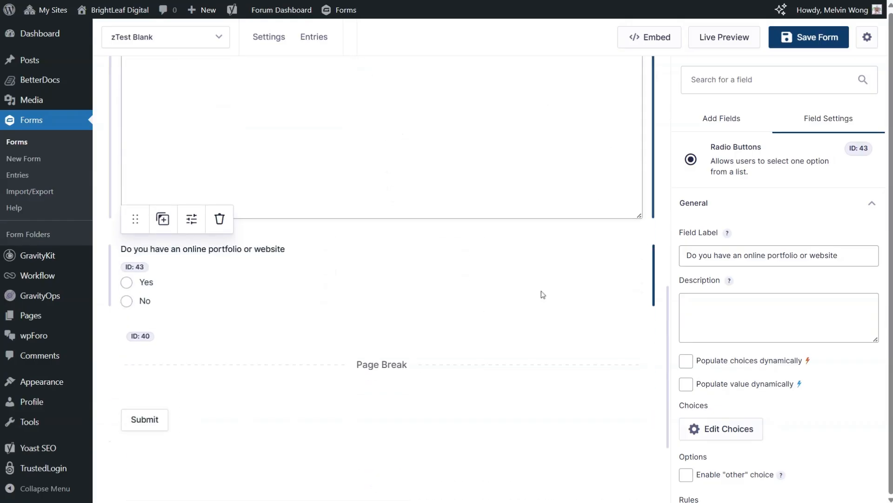
{"action": "left_click", "coordinate": [713, 122]}
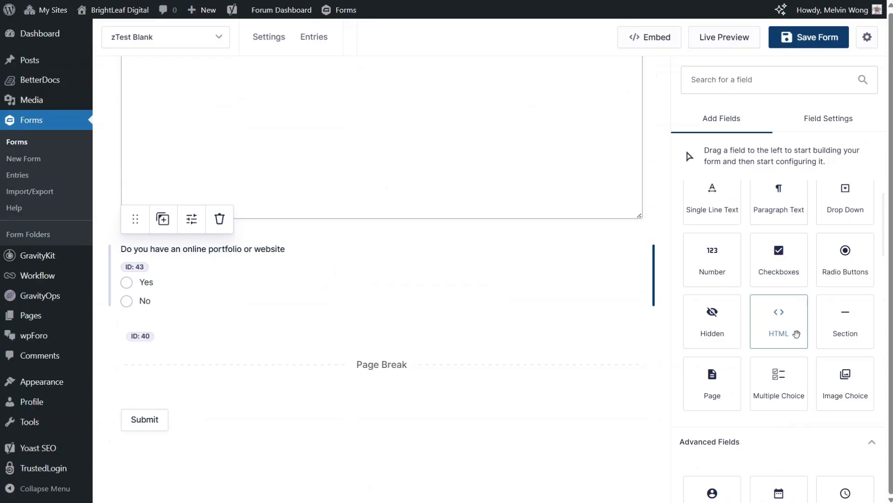
{"action": "scroll", "coordinate": [797, 334], "scroll_direction": "up", "scroll_amount": 1}
{"action": "scroll", "coordinate": [797, 333], "scroll_direction": "down", "scroll_amount": 3}
{"action": "scroll", "coordinate": [796, 333], "scroll_direction": "down", "scroll_amount": 3}
{"action": "left_click_drag", "start_coordinate": [825, 331], "coordinate": [412, 339]}
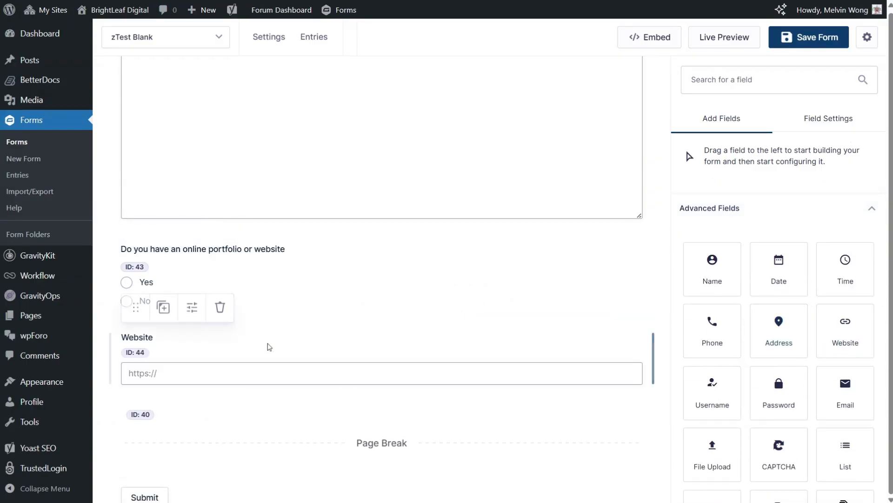
{"action": "scroll", "coordinate": [871, 285], "scroll_direction": "down", "scroll_amount": 2}
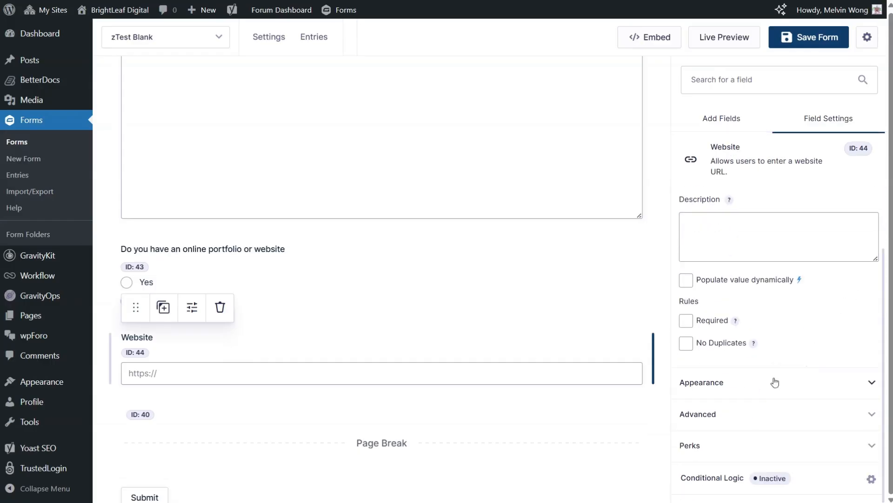
Enable conditional logic on the Website field and set its rule.
{"action": "left_click", "coordinate": [732, 480]}
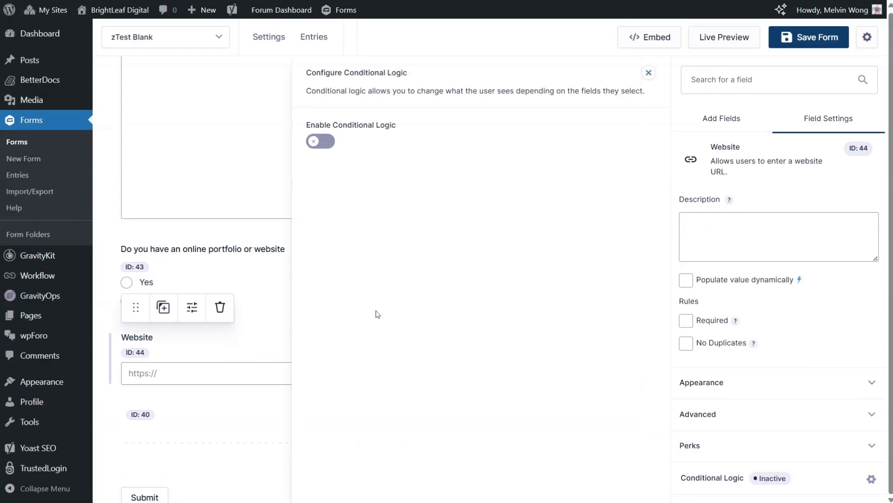
{"action": "left_click", "coordinate": [321, 142]}
{"action": "left_click", "coordinate": [549, 214]}
{"action": "left_click", "coordinate": [546, 247]}
{"action": "left_click", "coordinate": [649, 73]}
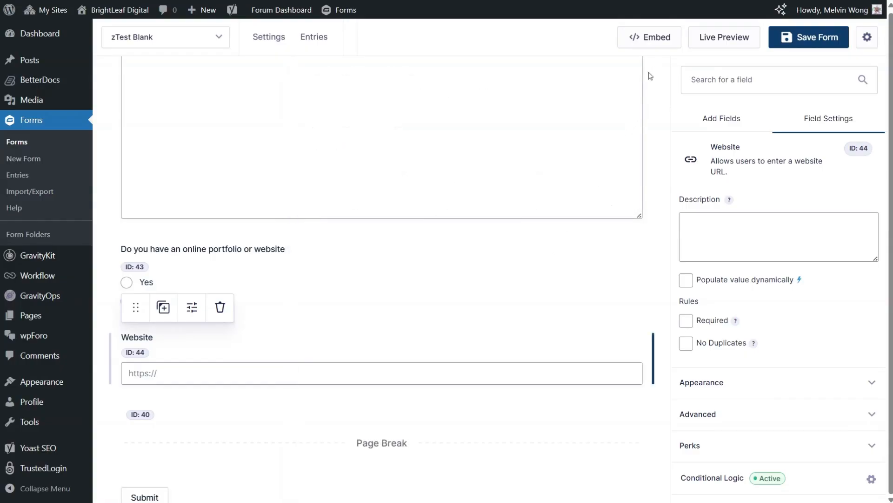
{"action": "scroll", "coordinate": [406, 294], "scroll_direction": "up", "scroll_amount": 6}
{"action": "scroll", "coordinate": [405, 289], "scroll_direction": "down", "scroll_amount": 10}
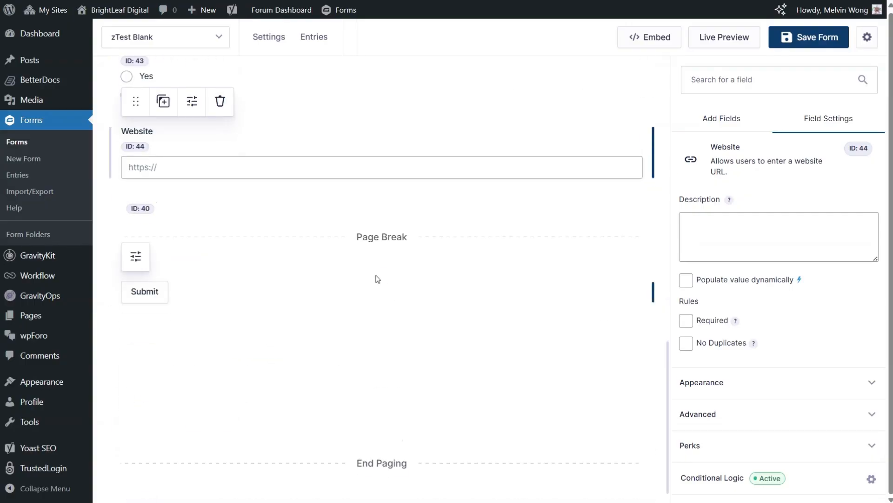
{"action": "scroll", "coordinate": [377, 277], "scroll_direction": "up", "scroll_amount": 5}
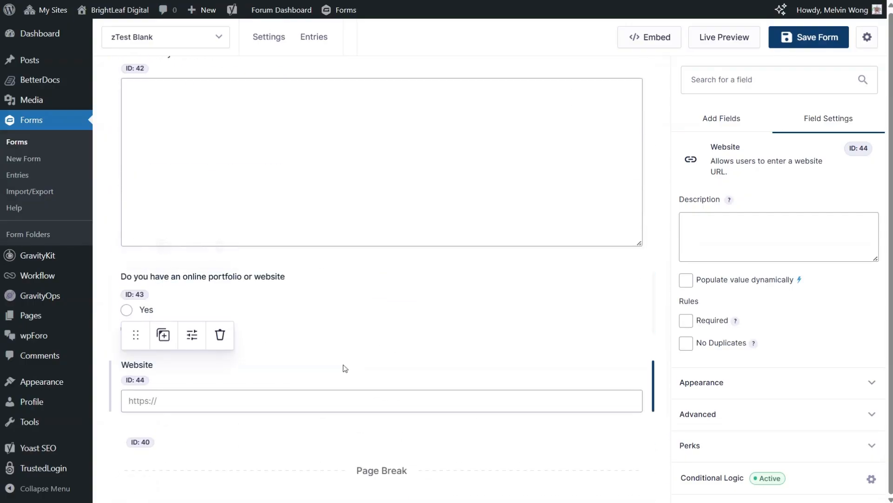
{"action": "left_click", "coordinate": [343, 368]}
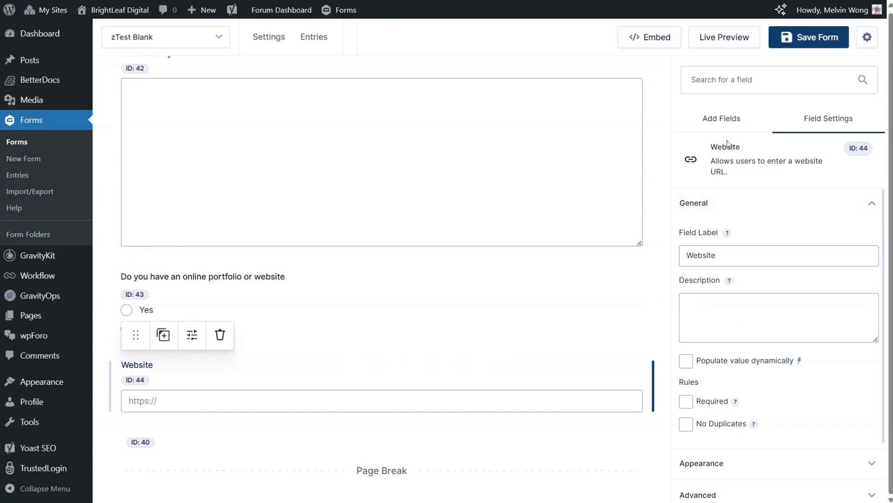
Add a Section field below the second page break and label it "Required Documents".
{"action": "left_click", "coordinate": [722, 118]}
{"action": "scroll", "coordinate": [470, 237], "scroll_direction": "up", "scroll_amount": 10}
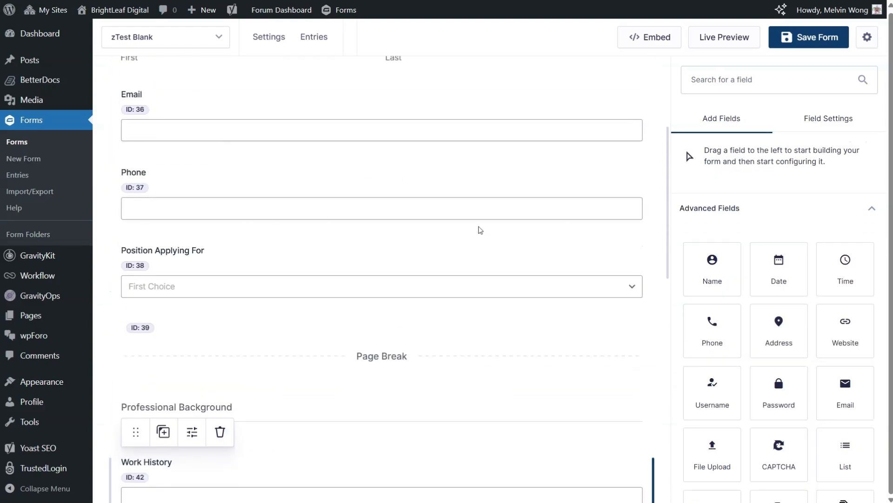
{"action": "scroll", "coordinate": [481, 229], "scroll_direction": "down", "scroll_amount": 5}
{"action": "scroll", "coordinate": [479, 228], "scroll_direction": "down", "scroll_amount": 10}
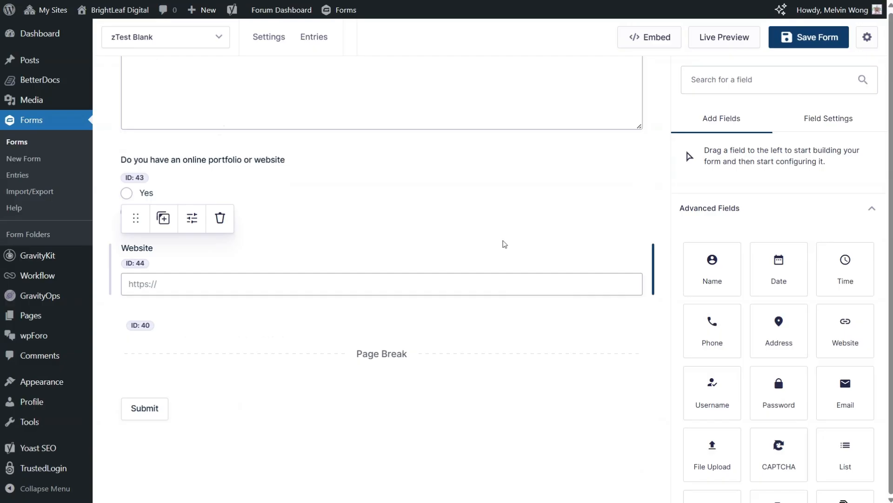
{"action": "scroll", "coordinate": [504, 244], "scroll_direction": "down", "scroll_amount": 3}
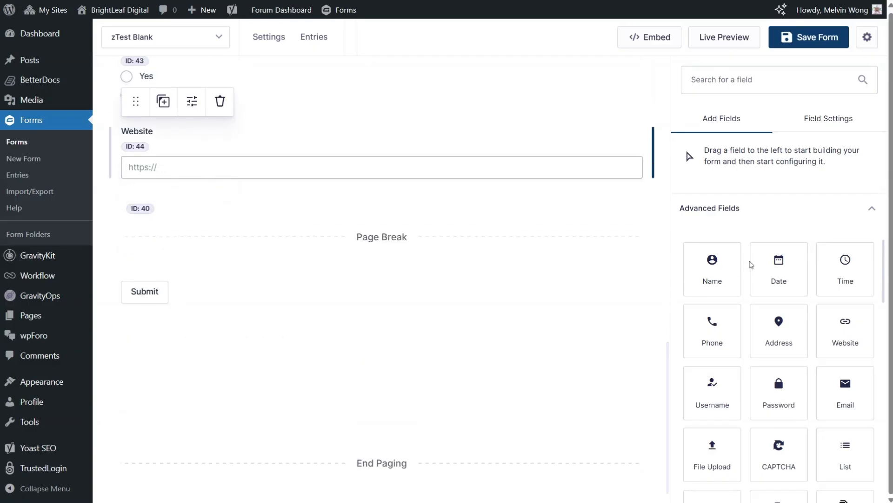
{"action": "scroll", "coordinate": [752, 259], "scroll_direction": "down", "scroll_amount": 4}
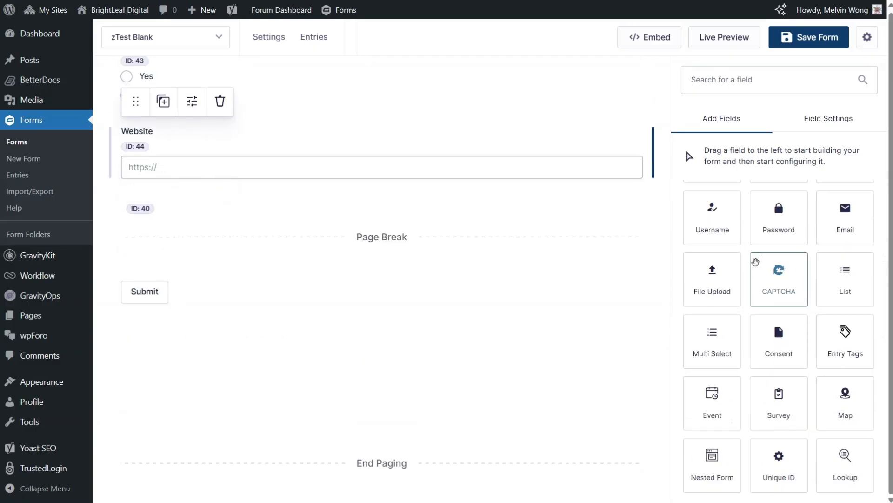
{"action": "scroll", "coordinate": [755, 261], "scroll_direction": "up", "scroll_amount": 5}
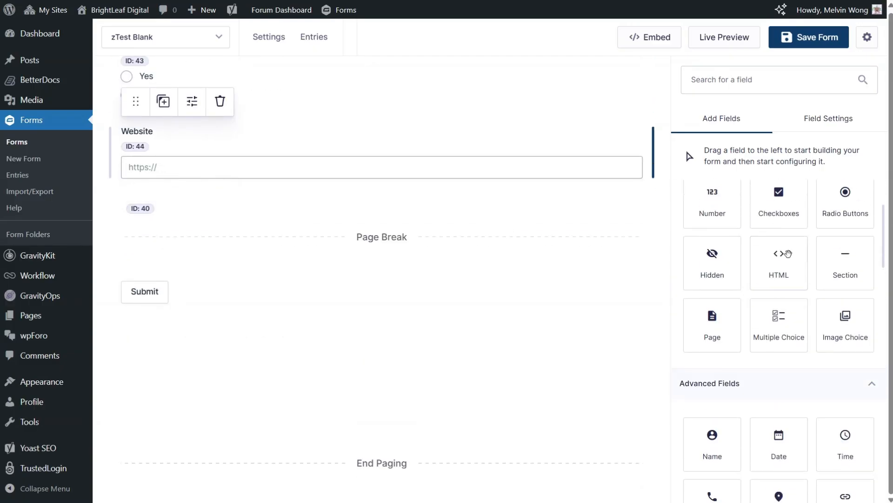
{"action": "left_click_drag", "start_coordinate": [840, 260], "coordinate": [511, 280]}
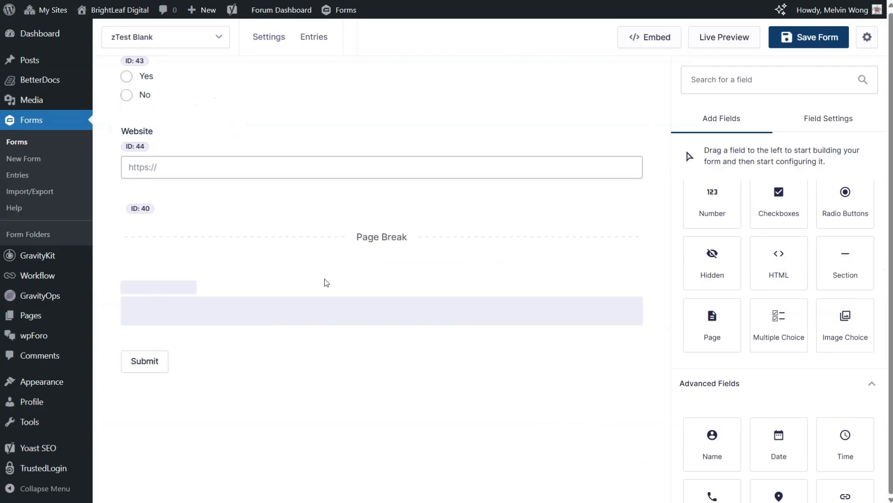
{"action": "key", "text": "ctrl+a"}
{"action": "type", "text": "Re"}
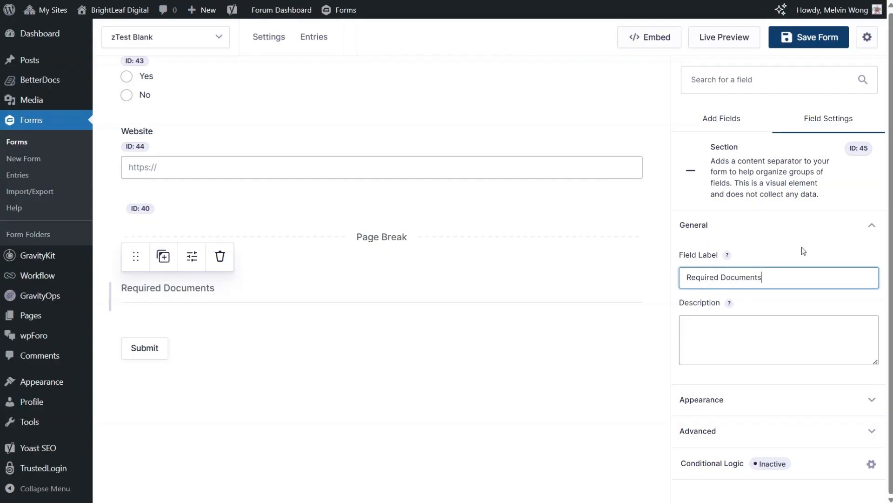
Add a File Upload field below the Required Documents section and label it "Resume".
{"action": "left_click", "coordinate": [722, 118]}
{"action": "scroll", "coordinate": [772, 372], "scroll_direction": "down", "scroll_amount": 5}
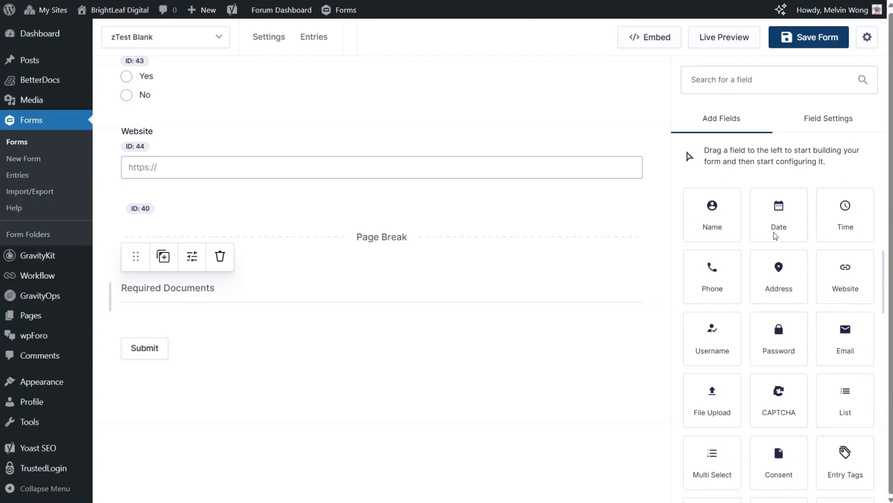
{"action": "left_click_drag", "start_coordinate": [716, 403], "coordinate": [313, 331]}
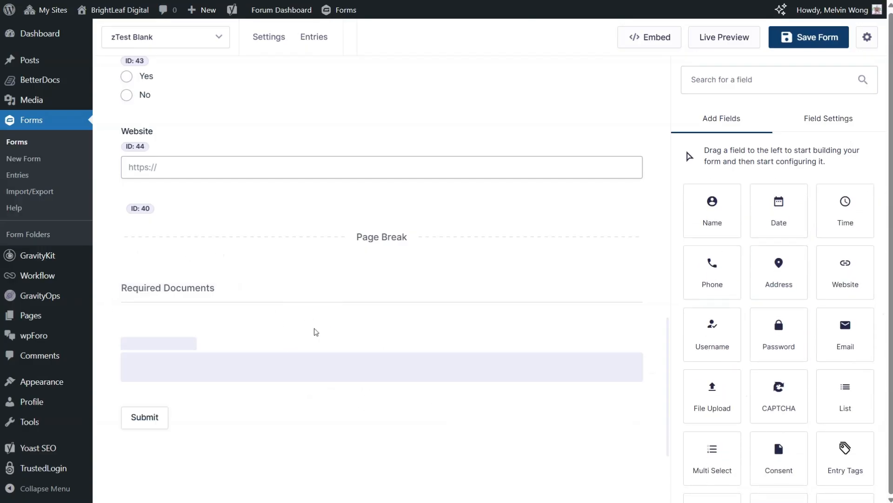
{"action": "left_click", "coordinate": [726, 244]}
{"action": "key", "text": "ctrl+a"}
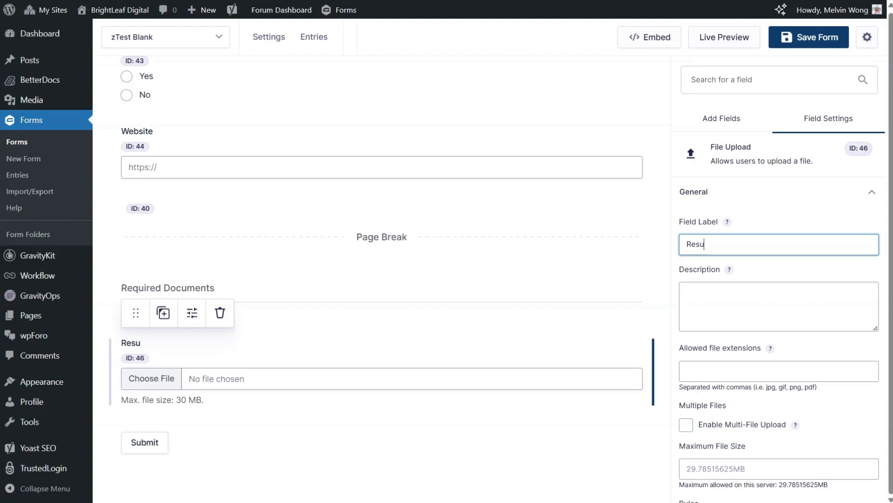
Enable multi-file upload for the Resume field and enter "pdf, docx" as its maximum number of files.
{"action": "scroll", "coordinate": [698, 277], "scroll_direction": "down", "scroll_amount": 4}
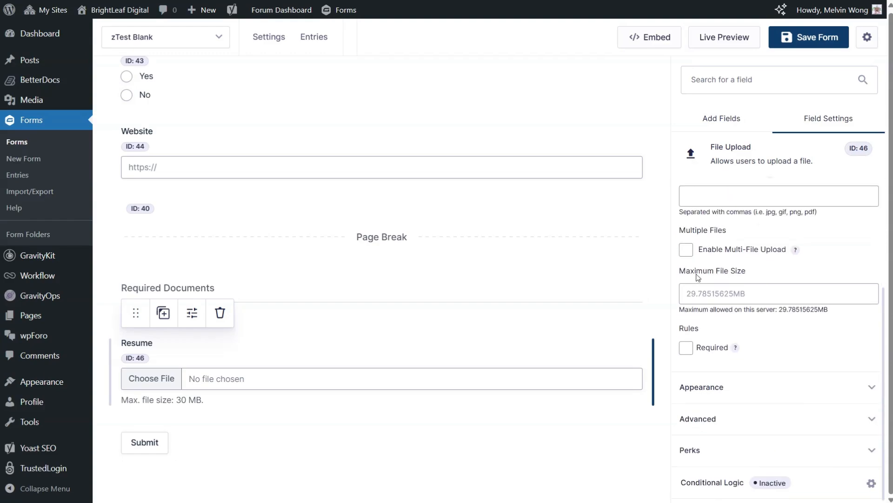
{"action": "left_click", "coordinate": [687, 251]}
{"action": "scroll", "coordinate": [714, 259], "scroll_direction": "up", "scroll_amount": 4}
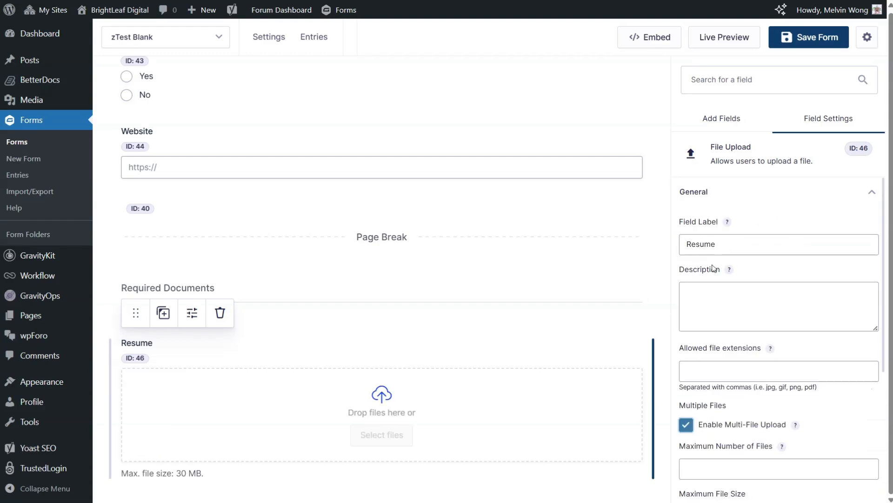
{"action": "scroll", "coordinate": [725, 341], "scroll_direction": "down", "scroll_amount": 2}
{"action": "left_click", "coordinate": [727, 350]}
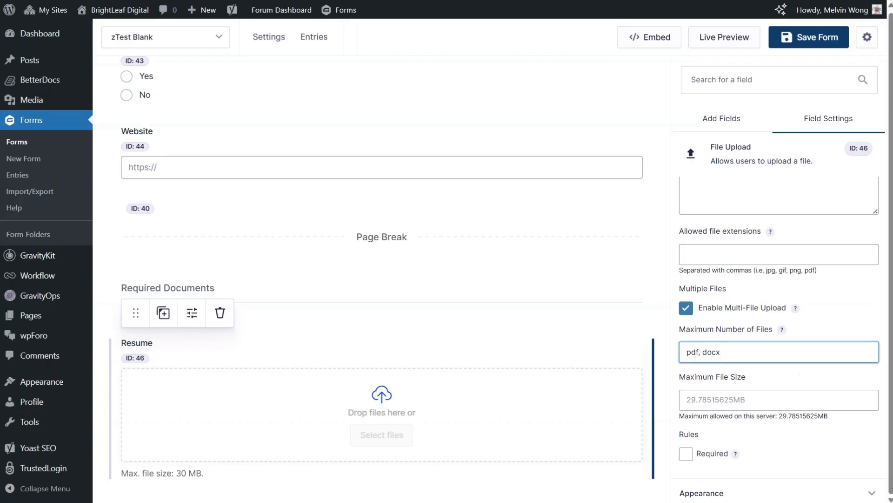
Review the form's pages from the Job Application section to the Resume upload, and browse the available field types.
{"action": "left_click", "coordinate": [726, 119]}
{"action": "scroll", "coordinate": [399, 358], "scroll_direction": "down", "scroll_amount": 3}
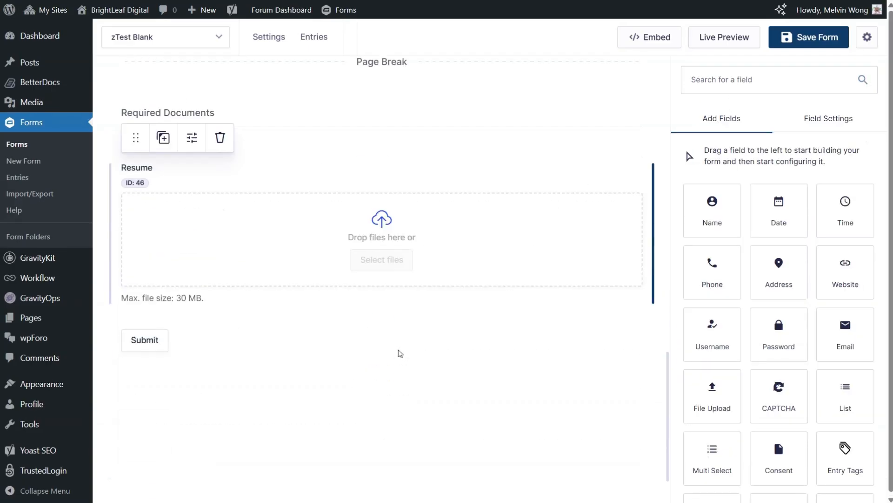
{"action": "left_click", "coordinate": [549, 265]}
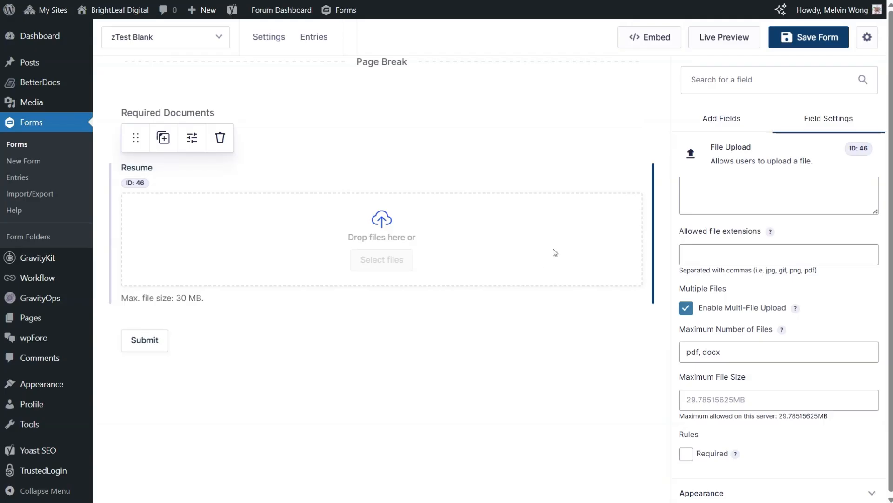
{"action": "scroll", "coordinate": [554, 252], "scroll_direction": "up", "scroll_amount": 15}
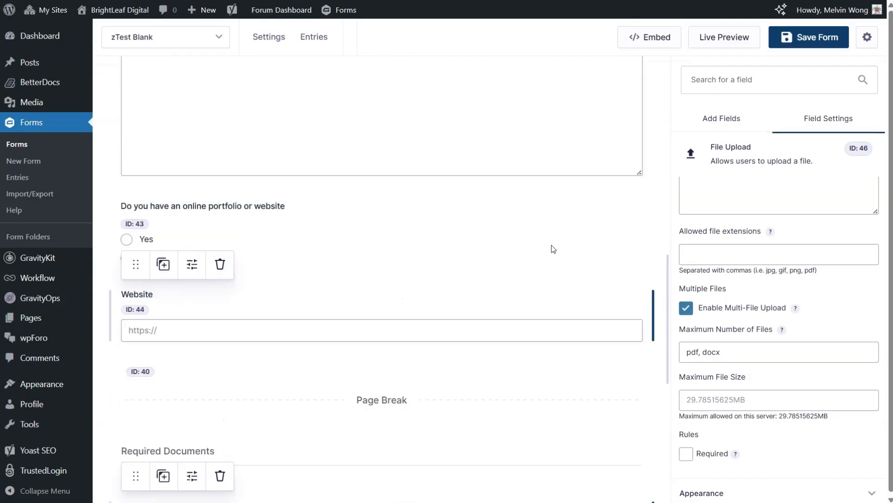
{"action": "scroll", "coordinate": [552, 248], "scroll_direction": "up", "scroll_amount": 8}
{"action": "scroll", "coordinate": [552, 245], "scroll_direction": "down", "scroll_amount": 9}
{"action": "scroll", "coordinate": [552, 244], "scroll_direction": "down", "scroll_amount": 10}
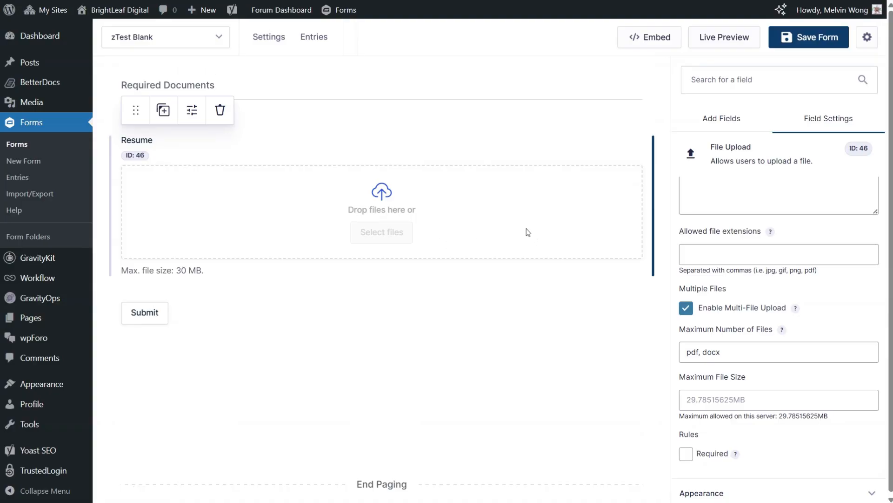
{"action": "left_click", "coordinate": [737, 120]}
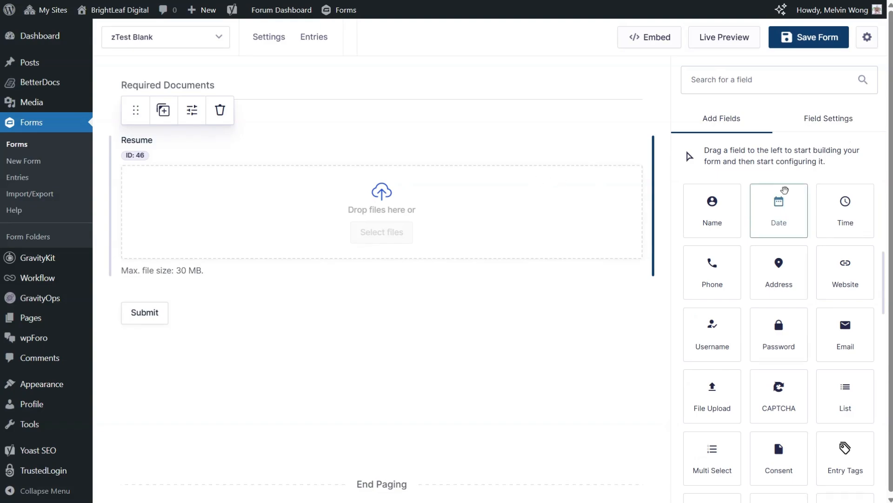
{"action": "scroll", "coordinate": [545, 257], "scroll_direction": "up", "scroll_amount": 3}
{"action": "scroll", "coordinate": [544, 258], "scroll_direction": "up", "scroll_amount": 10}
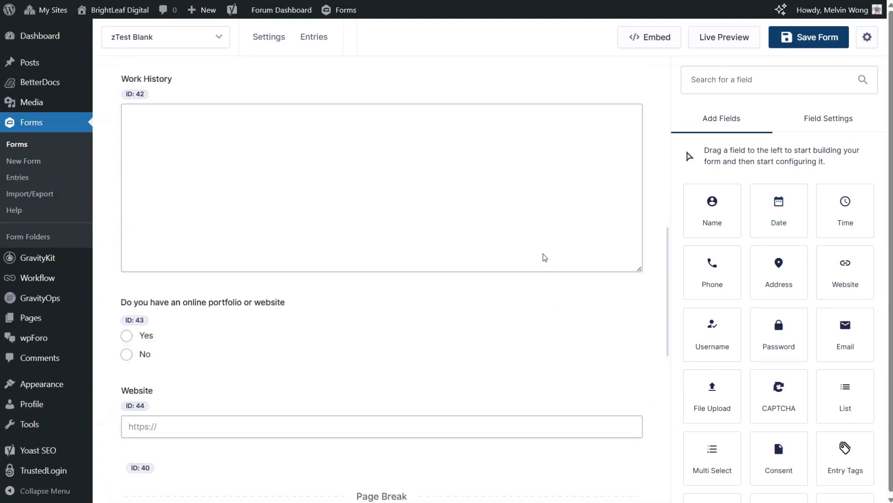
{"action": "scroll", "coordinate": [545, 257], "scroll_direction": "down", "scroll_amount": 6}
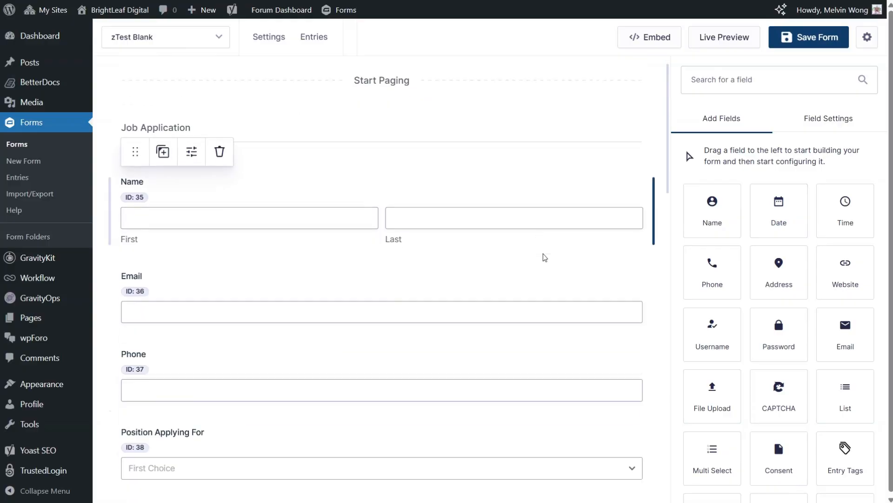
{"action": "scroll", "coordinate": [544, 257], "scroll_direction": "down", "scroll_amount": 10}
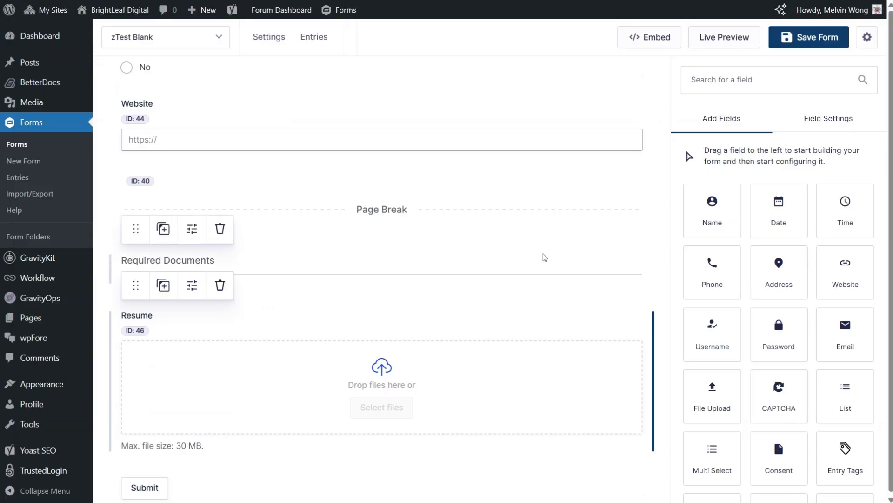
{"action": "scroll", "coordinate": [539, 256], "scroll_direction": "down", "scroll_amount": 2}
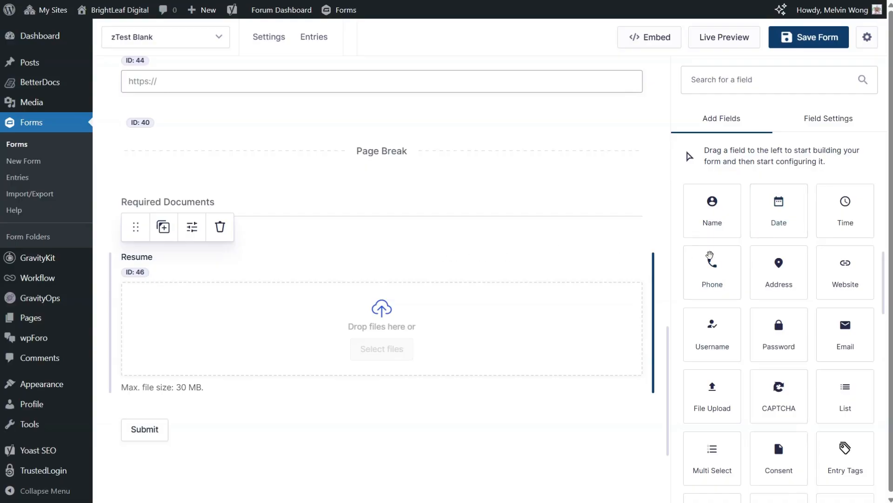
{"action": "scroll", "coordinate": [745, 256], "scroll_direction": "down", "scroll_amount": 7}
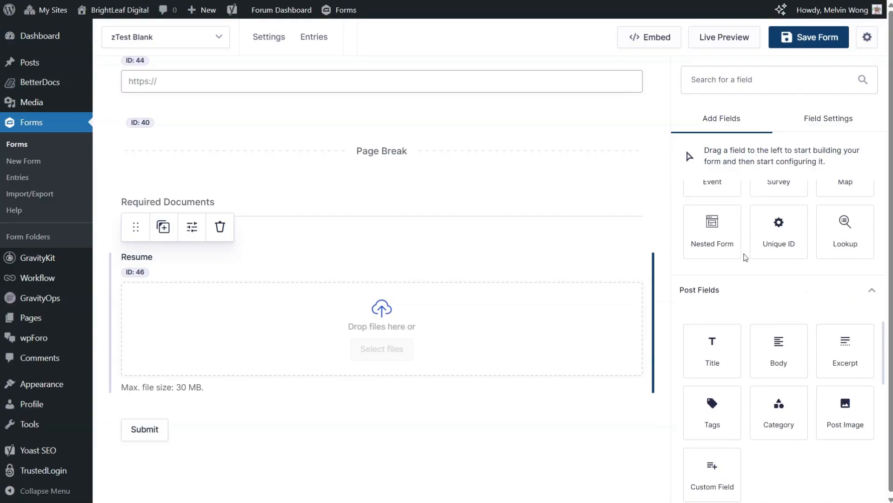
Save the form and reopen the Resume field's settings.
{"action": "scroll", "coordinate": [746, 256], "scroll_direction": "up", "scroll_amount": 8}
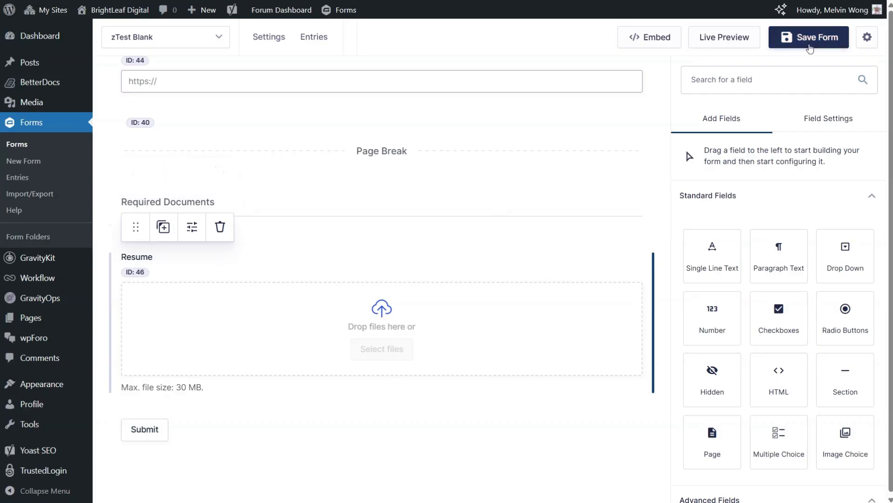
{"action": "left_click", "coordinate": [808, 47]}
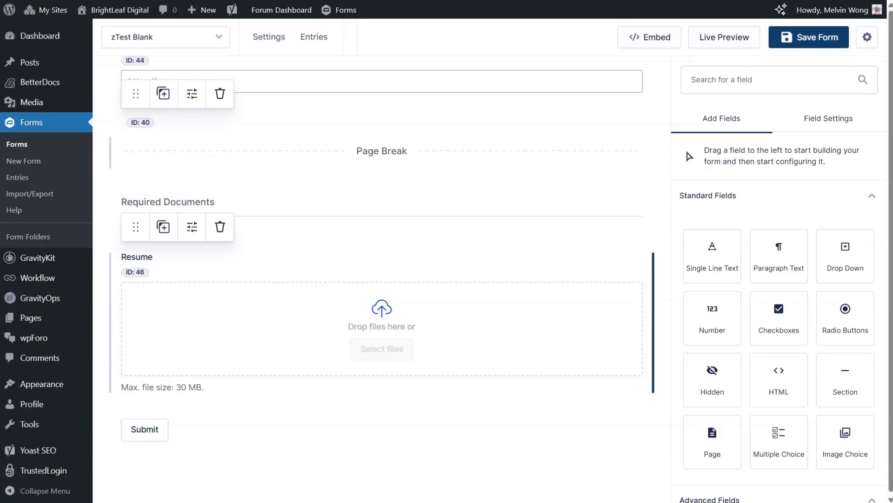
{"action": "left_click", "coordinate": [445, 332]}
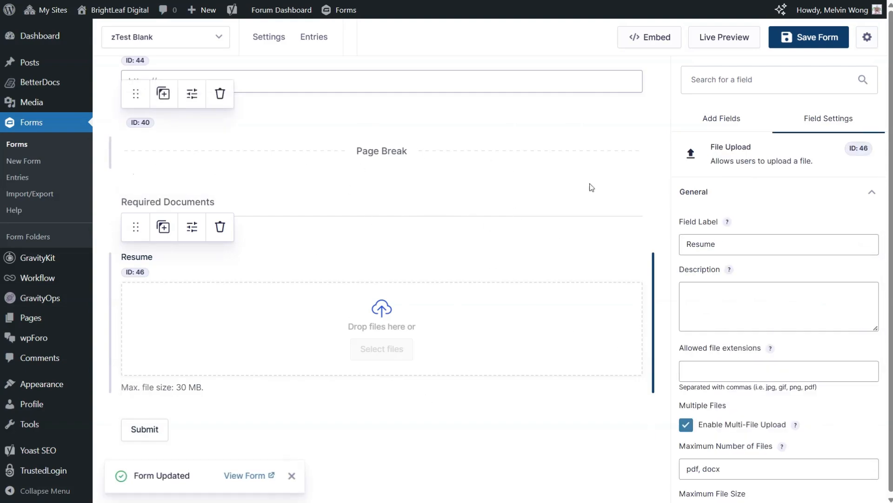
Look through the saved form's personal details, Professional Background and Required Documents pages.
{"action": "scroll", "coordinate": [383, 220], "scroll_direction": "up", "scroll_amount": 10}
{"action": "scroll", "coordinate": [385, 220], "scroll_direction": "up", "scroll_amount": 8}
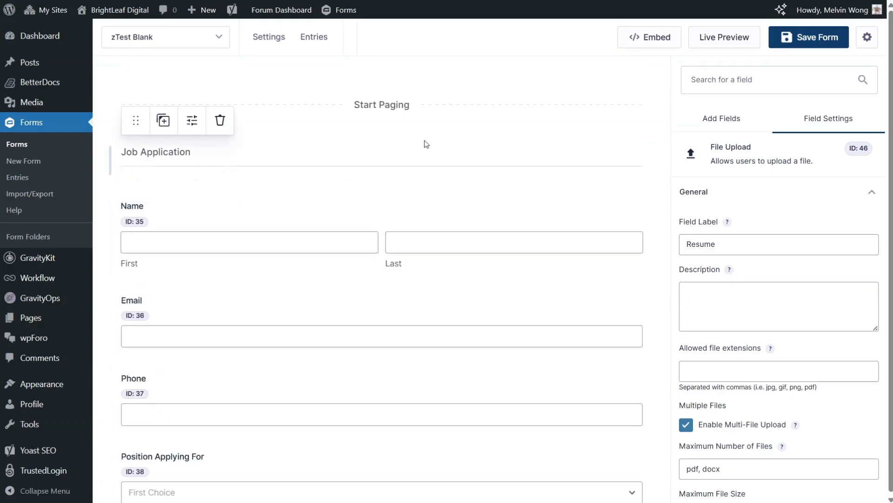
{"action": "scroll", "coordinate": [542, 197], "scroll_direction": "down", "scroll_amount": 4}
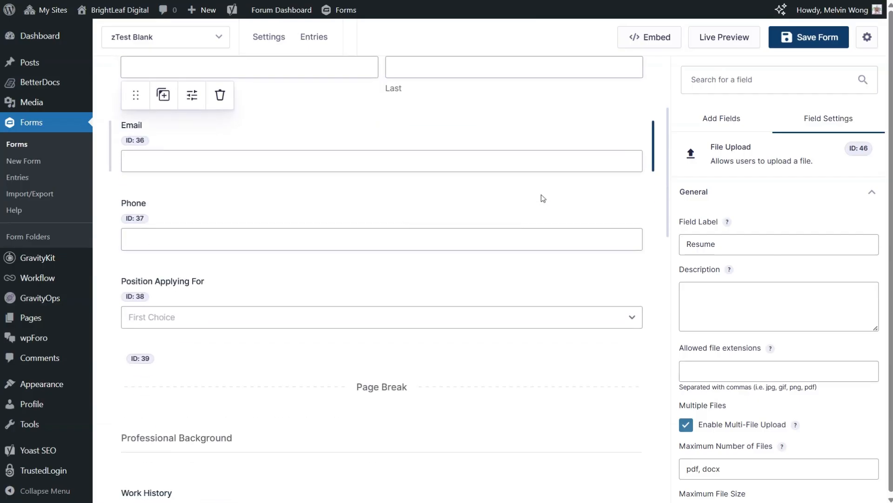
{"action": "scroll", "coordinate": [542, 197], "scroll_direction": "down", "scroll_amount": 5}
{"action": "scroll", "coordinate": [544, 199], "scroll_direction": "down", "scroll_amount": 10}
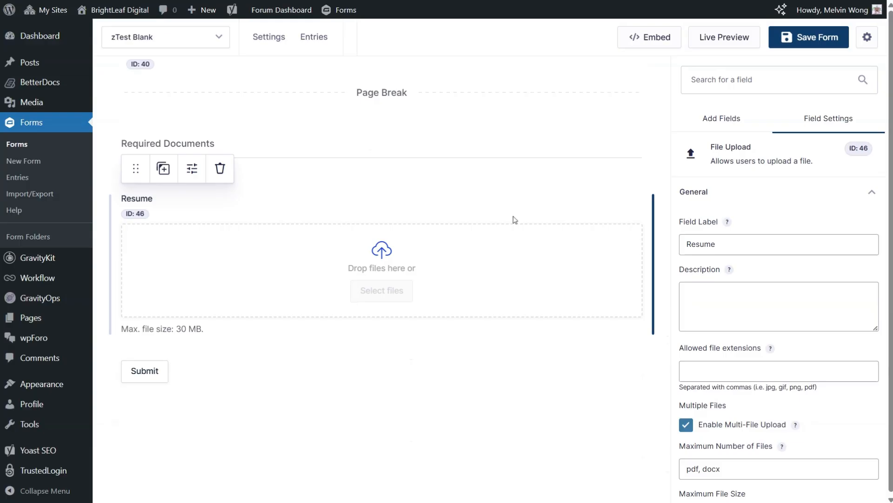
{"action": "scroll", "coordinate": [512, 205], "scroll_direction": "up", "scroll_amount": 15}
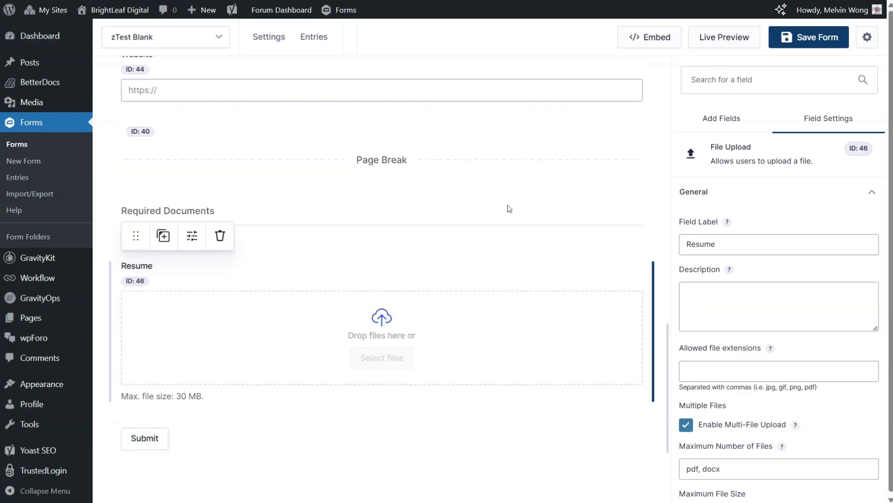
{"action": "scroll", "coordinate": [456, 256], "scroll_direction": "up", "scroll_amount": 3}
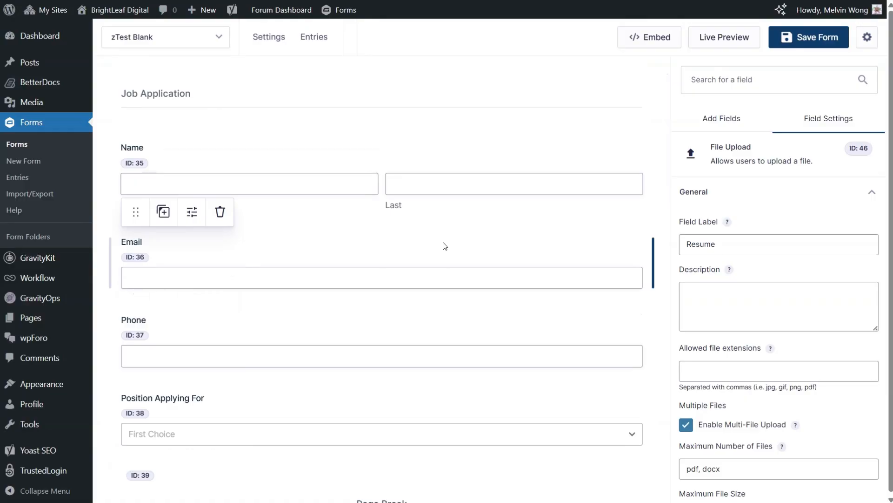
{"action": "scroll", "coordinate": [445, 246], "scroll_direction": "down", "scroll_amount": 1}
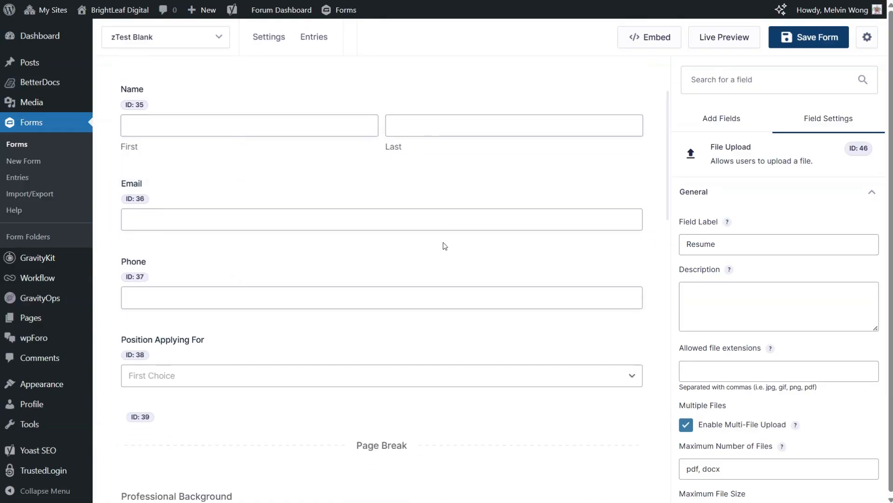